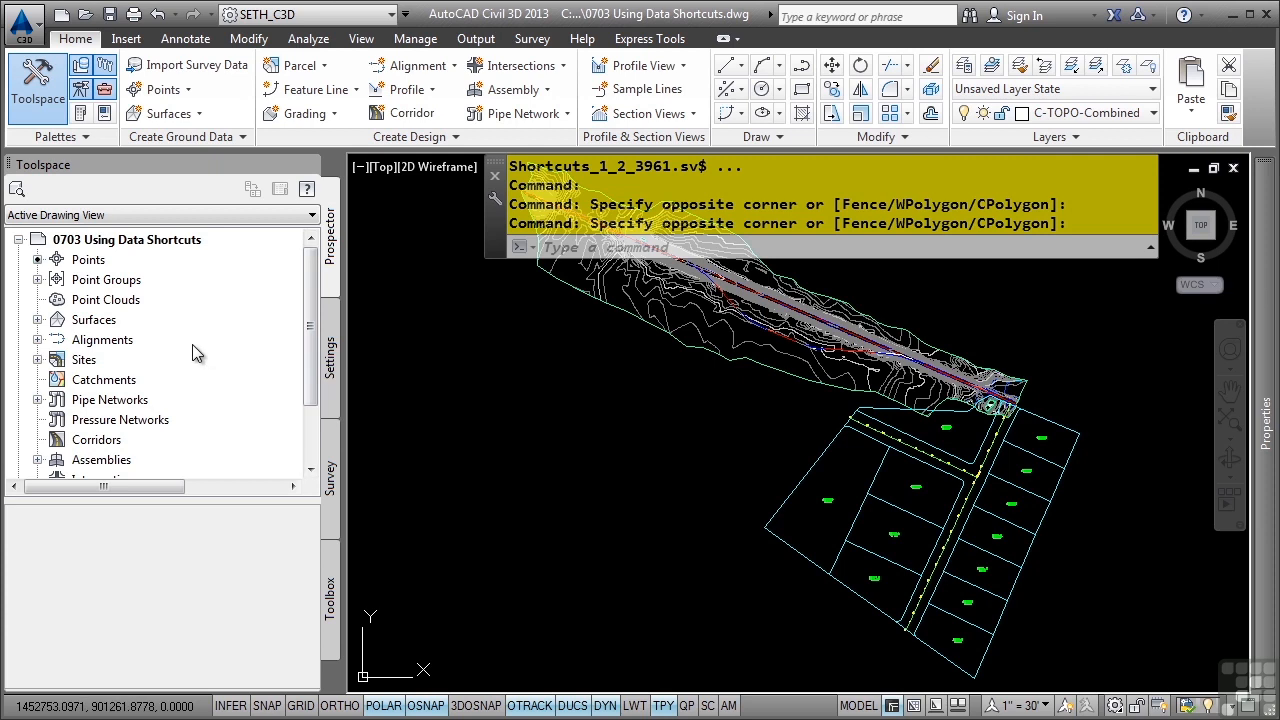
Step: Examine the drawing's surfaces, centerline alignments and the Phase 1 site alignments in the Prospector tree
{"action": "left_click", "coordinate": [37, 320]}
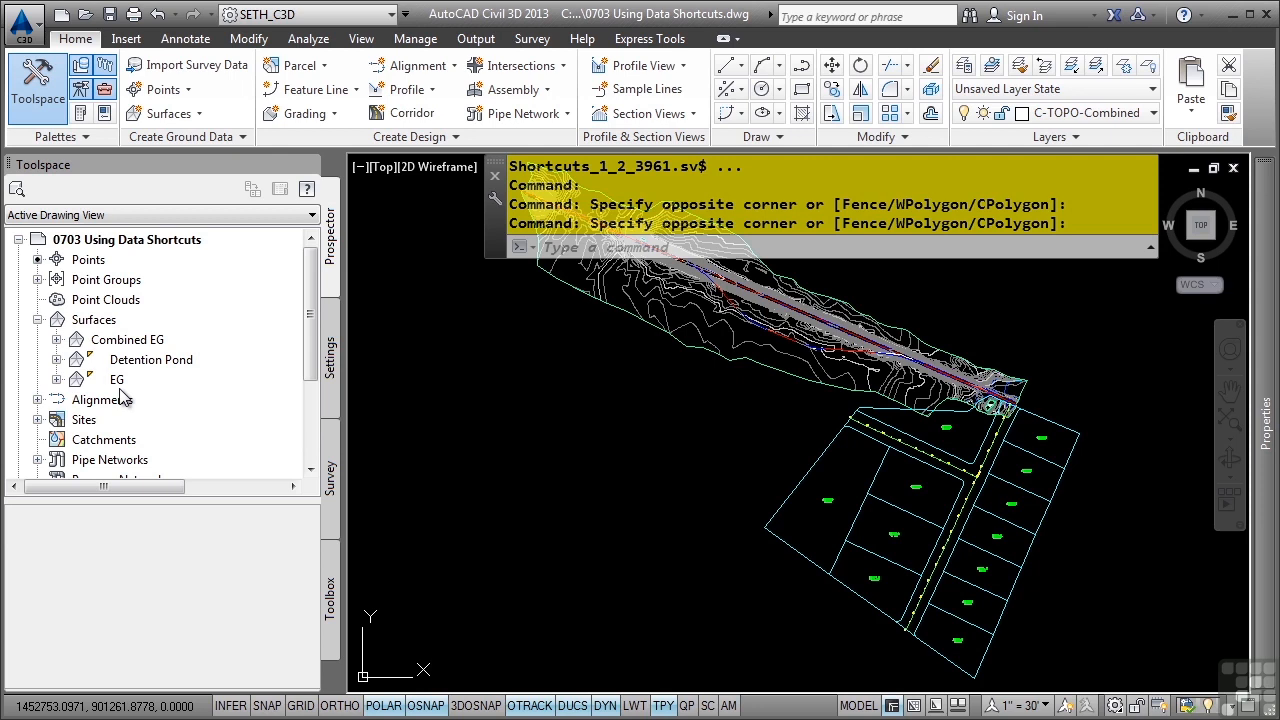
{"action": "left_click", "coordinate": [37, 319]}
{"action": "left_click", "coordinate": [37, 339]}
{"action": "left_click", "coordinate": [56, 359]}
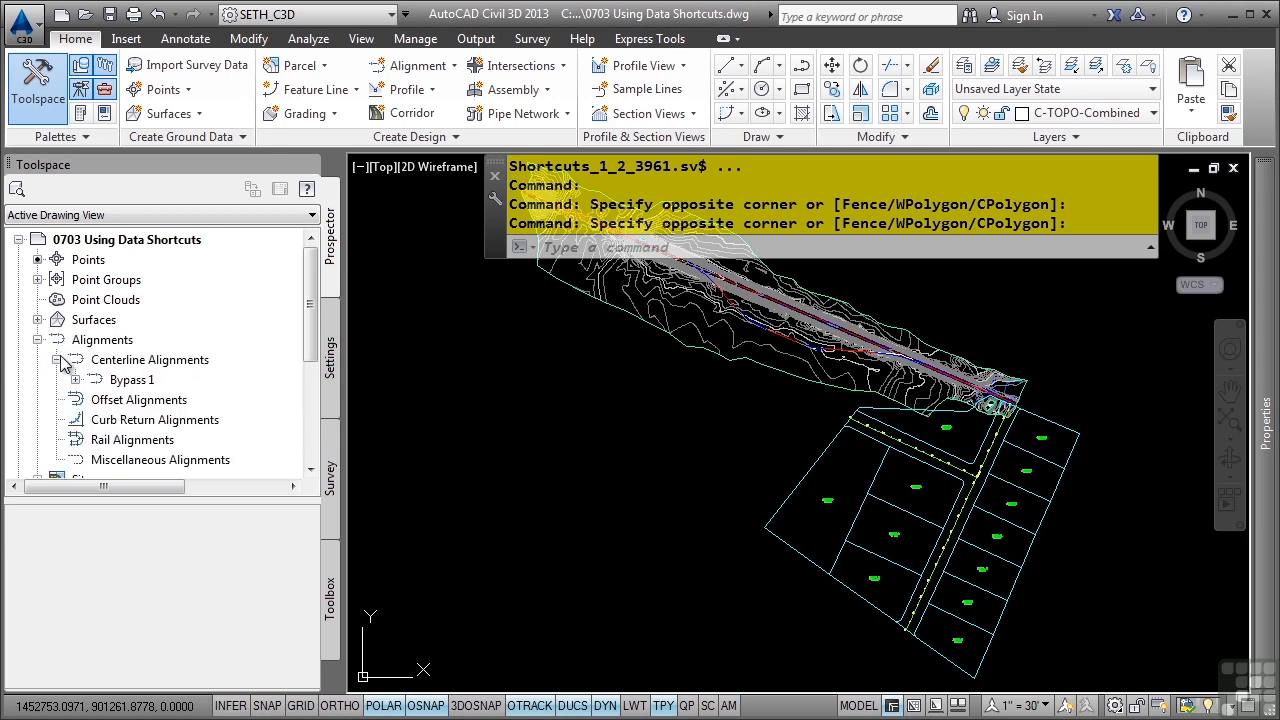
{"action": "left_click", "coordinate": [130, 386]}
{"action": "scroll", "coordinate": [130, 390], "scroll_direction": "down", "scroll_amount": 2}
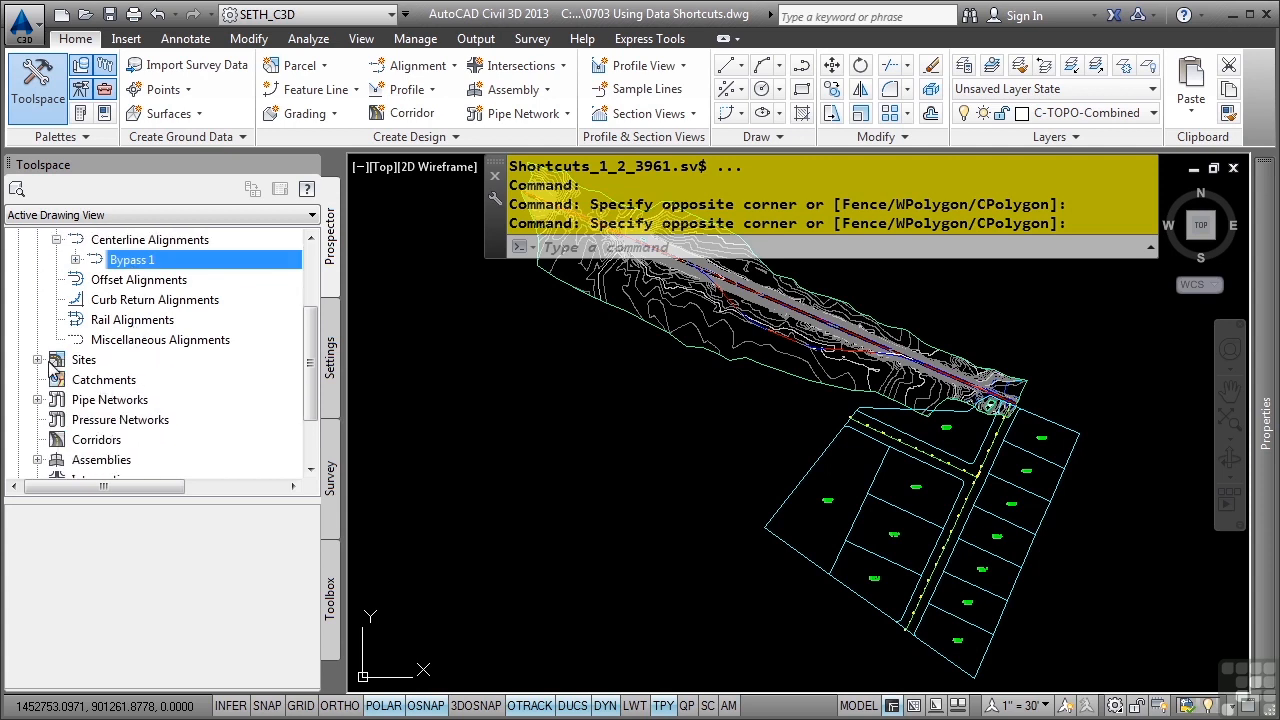
{"action": "left_click", "coordinate": [37, 359]}
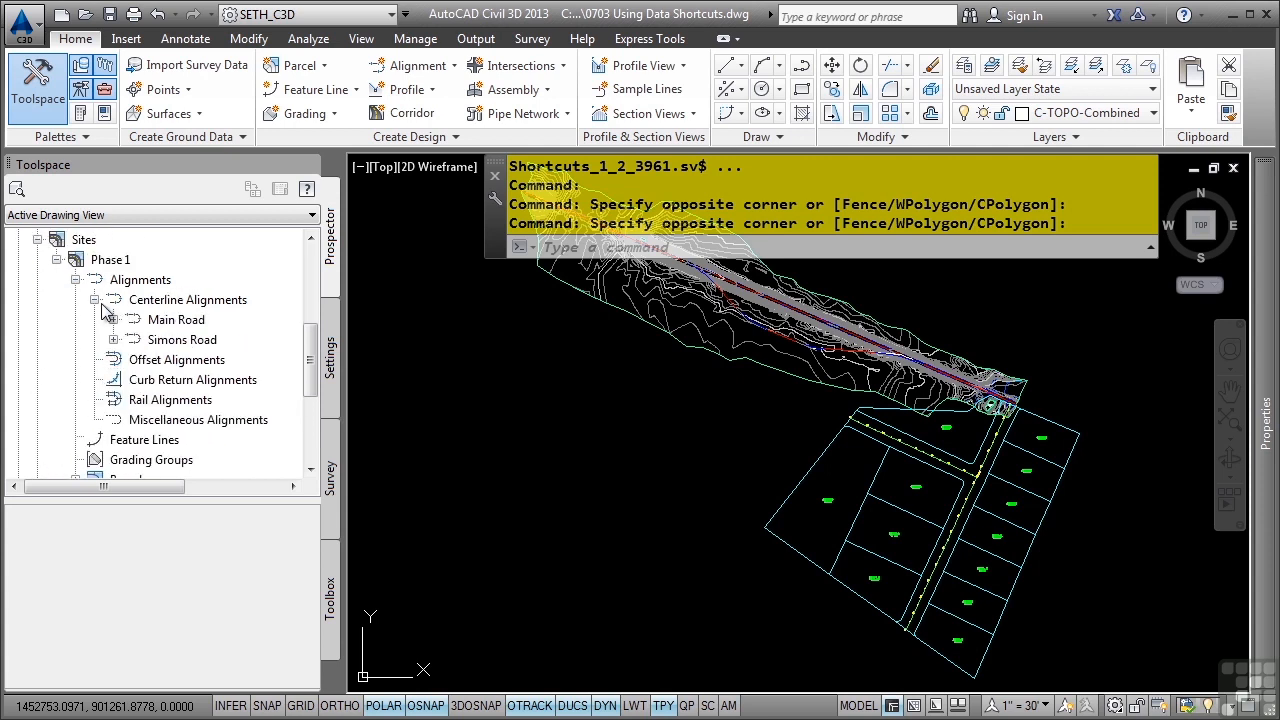
{"action": "left_click", "coordinate": [37, 240]}
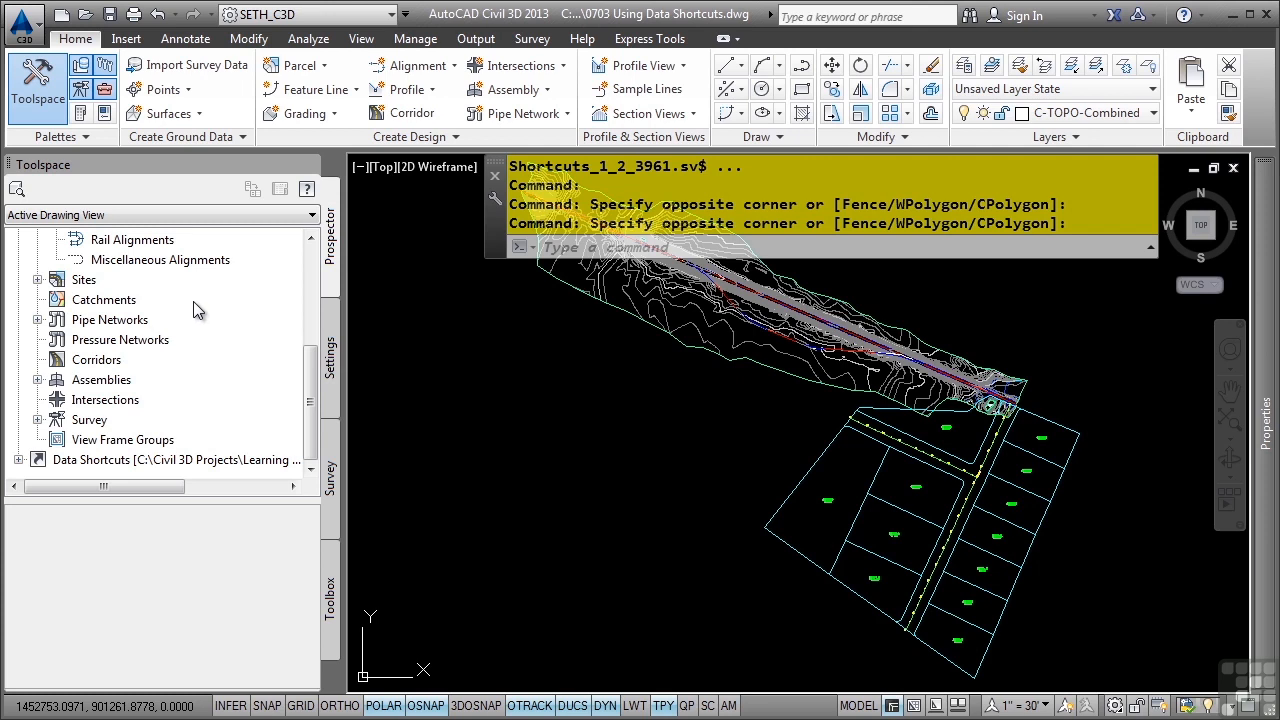
{"action": "scroll", "coordinate": [193, 325], "scroll_direction": "up", "scroll_amount": 1}
{"action": "scroll", "coordinate": [214, 320], "scroll_direction": "down", "scroll_amount": 1}
Step: Set Project1 as the data shortcuts project folder and expand the Data Shortcuts branch
{"action": "right_click", "coordinate": [60, 462]}
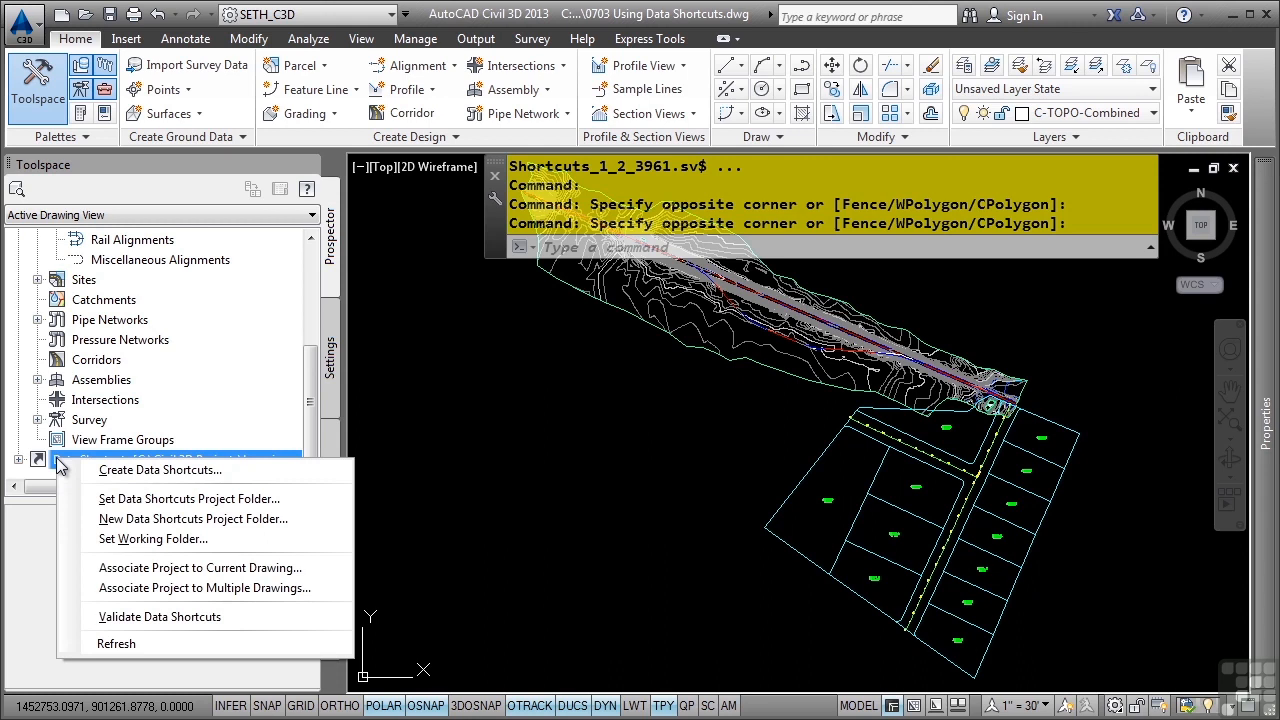
{"action": "left_click", "coordinate": [113, 498]}
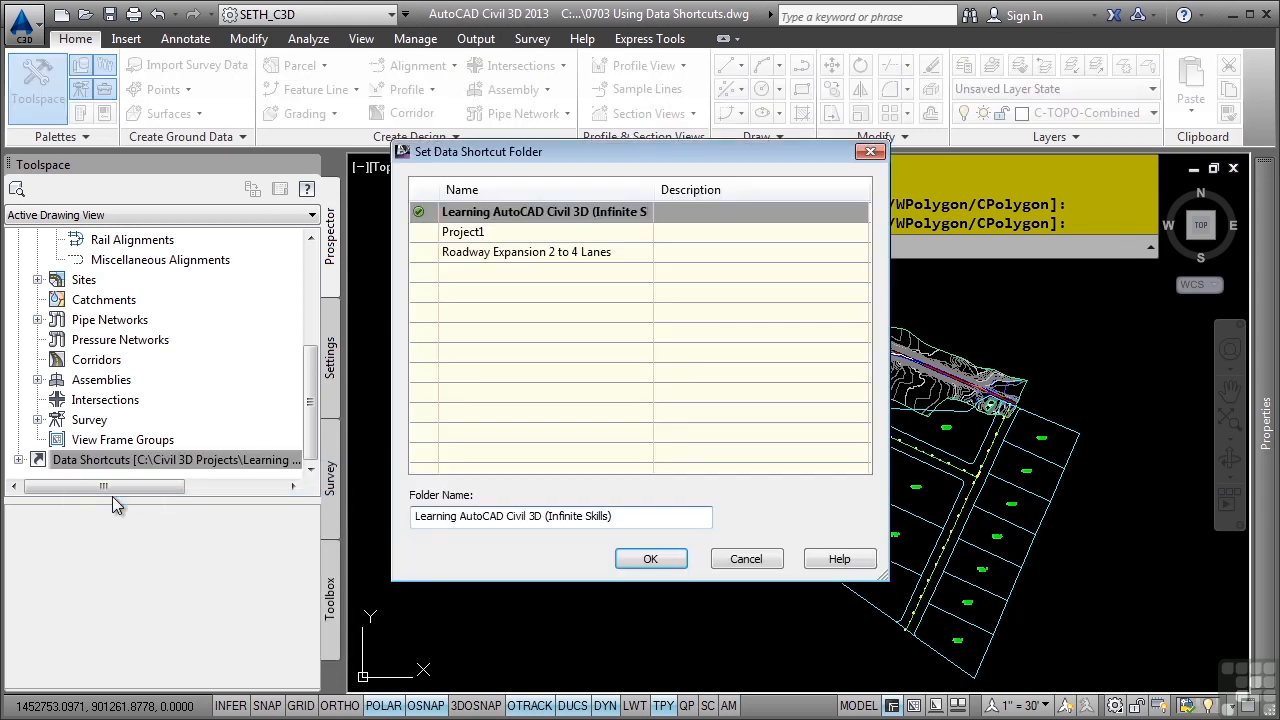
{"action": "left_click_drag", "start_coordinate": [652, 200], "coordinate": [691, 200]}
{"action": "left_click", "coordinate": [499, 212]}
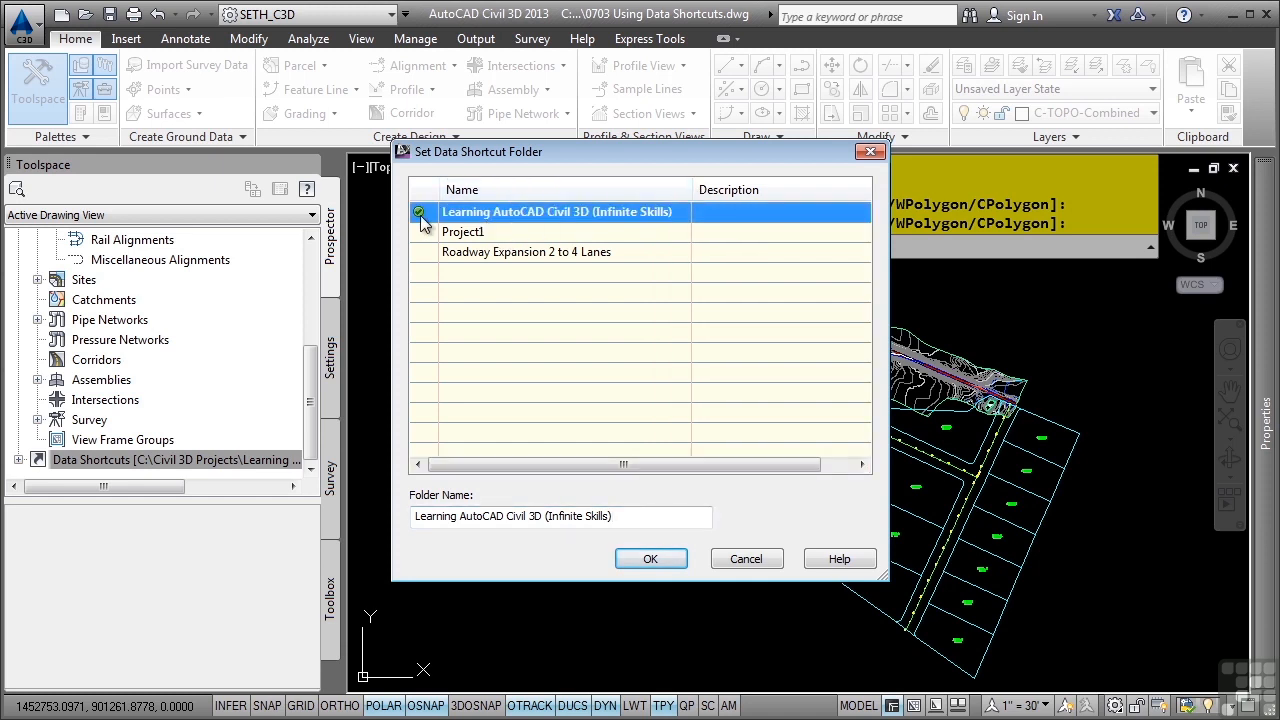
{"action": "left_click", "coordinate": [482, 233]}
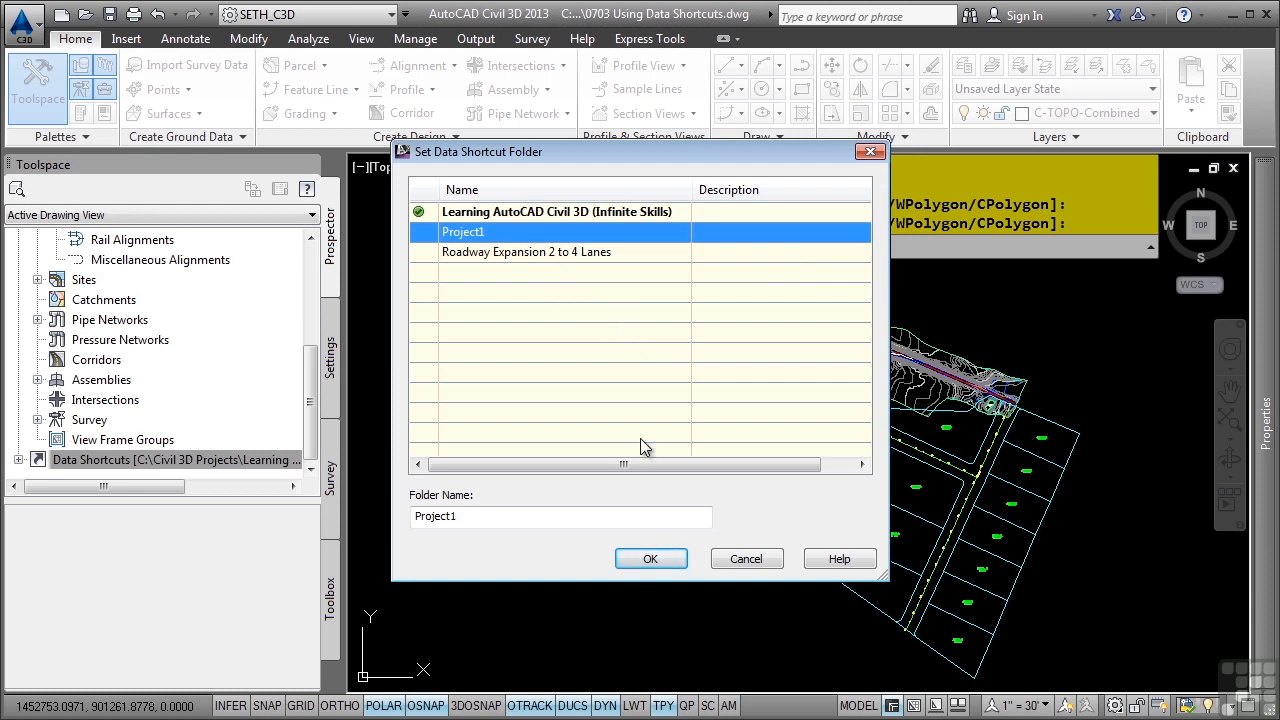
{"action": "left_click", "coordinate": [650, 559]}
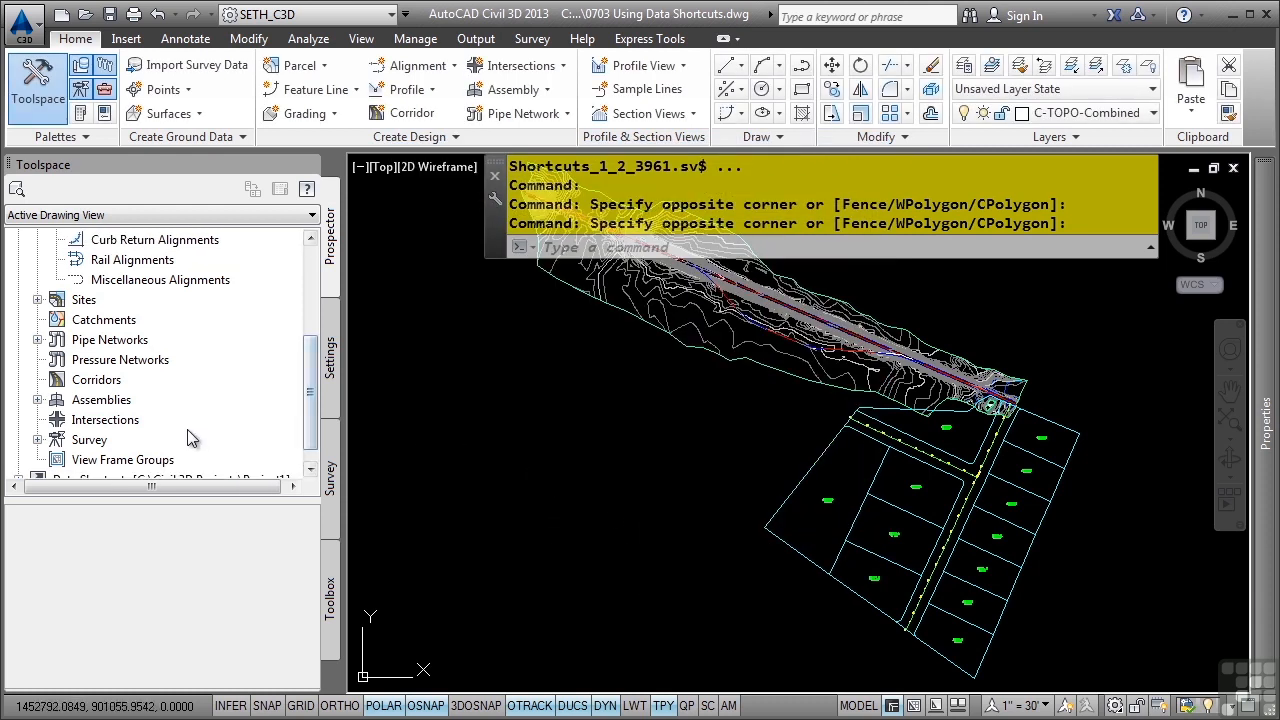
{"action": "scroll", "coordinate": [190, 438], "scroll_direction": "down", "scroll_amount": 1}
{"action": "left_click", "coordinate": [18, 459]}
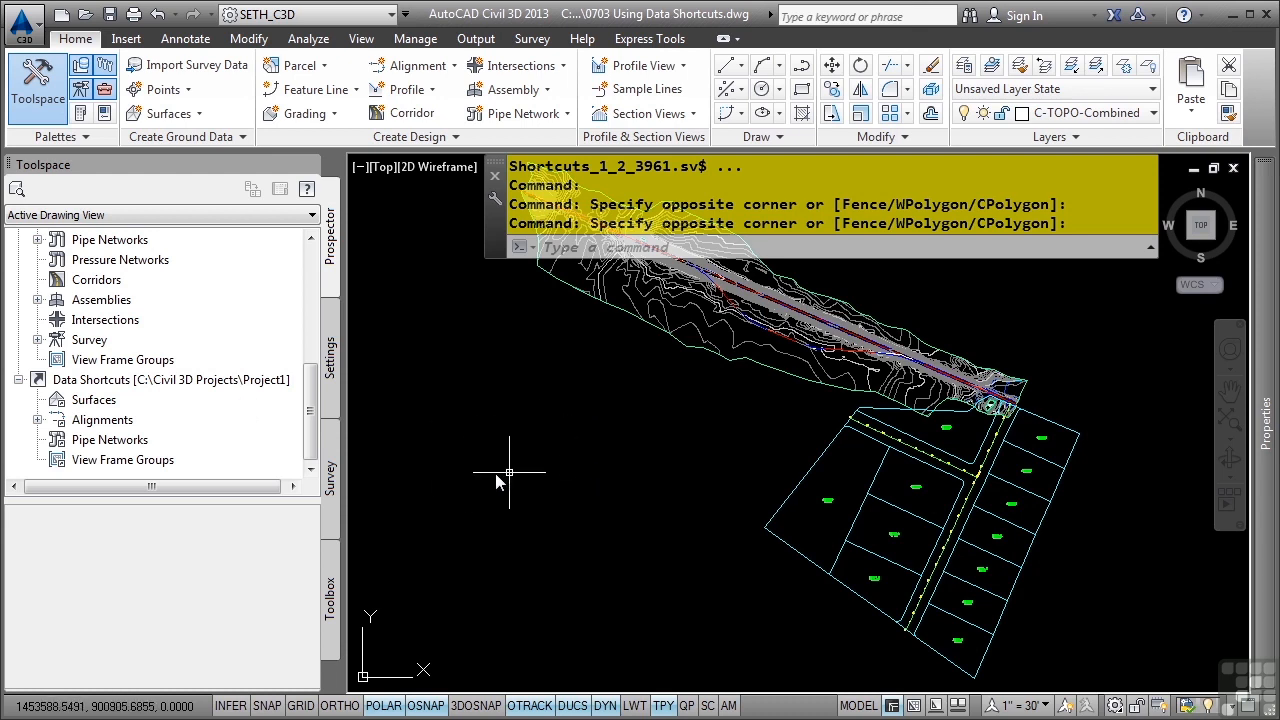
Step: Associate Project1 with the current drawing and save the drawing
{"action": "right_click", "coordinate": [198, 385]}
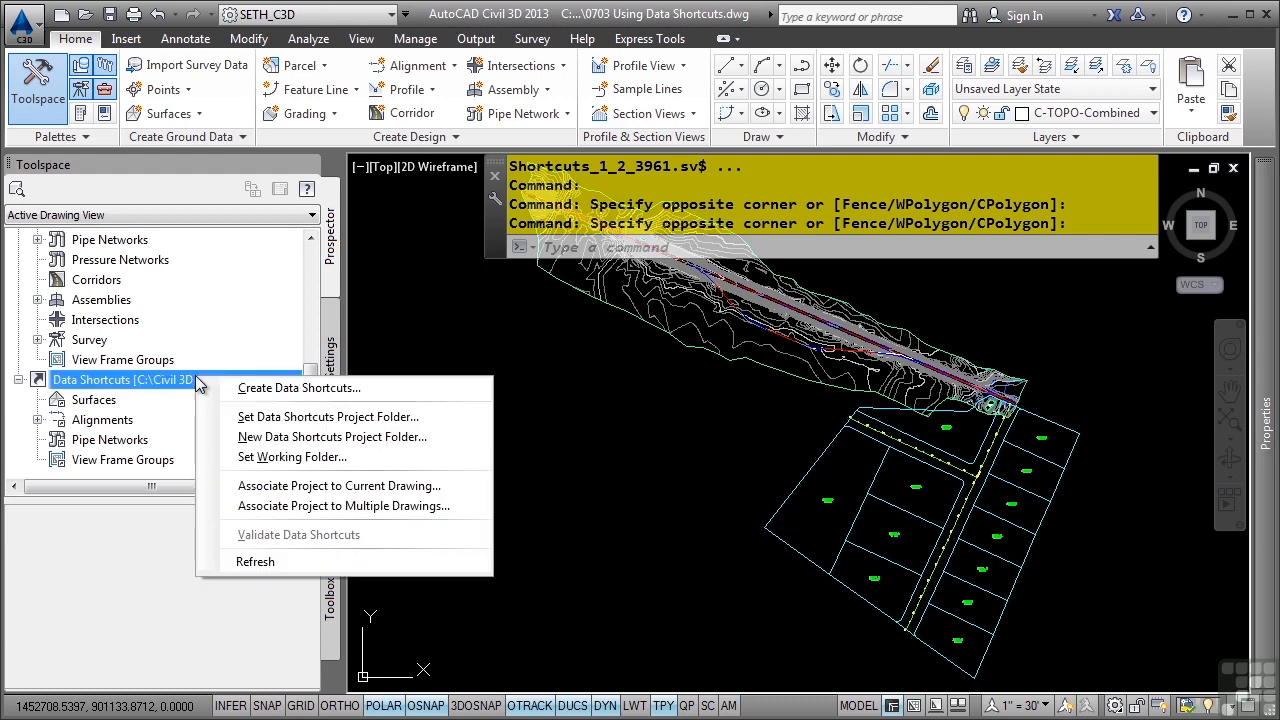
{"action": "left_click", "coordinate": [319, 489]}
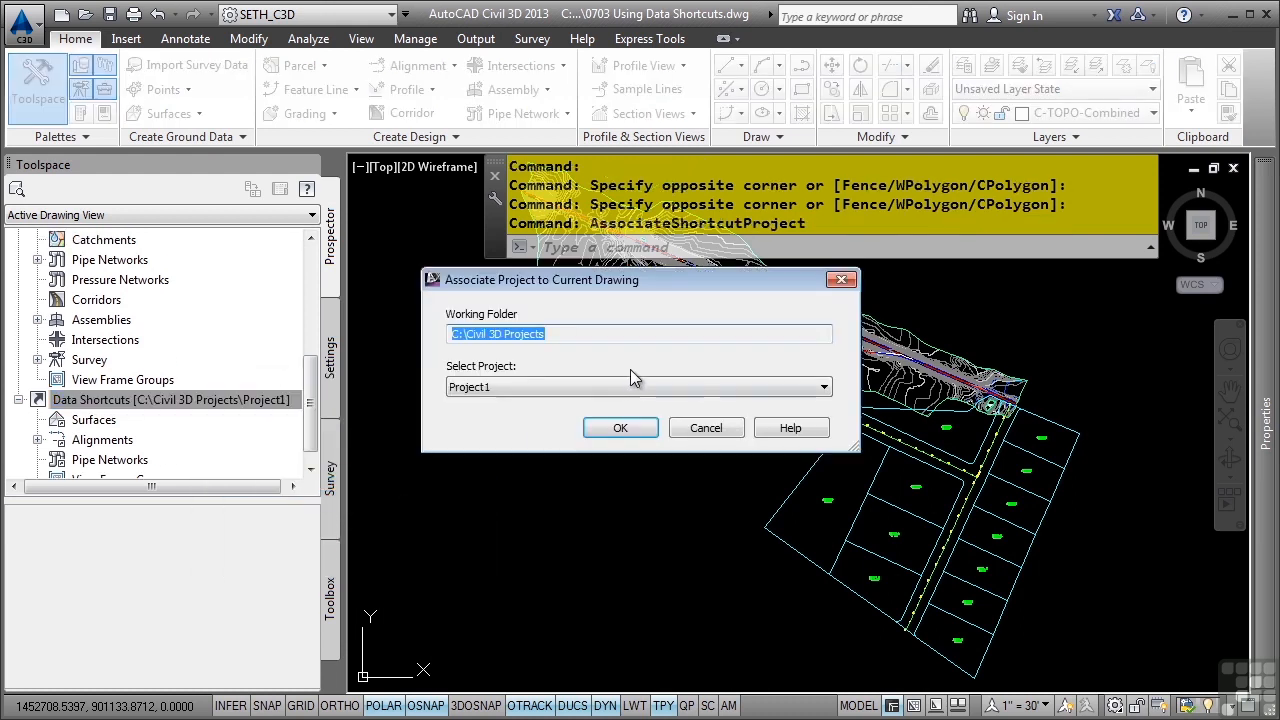
{"action": "left_click", "coordinate": [491, 388]}
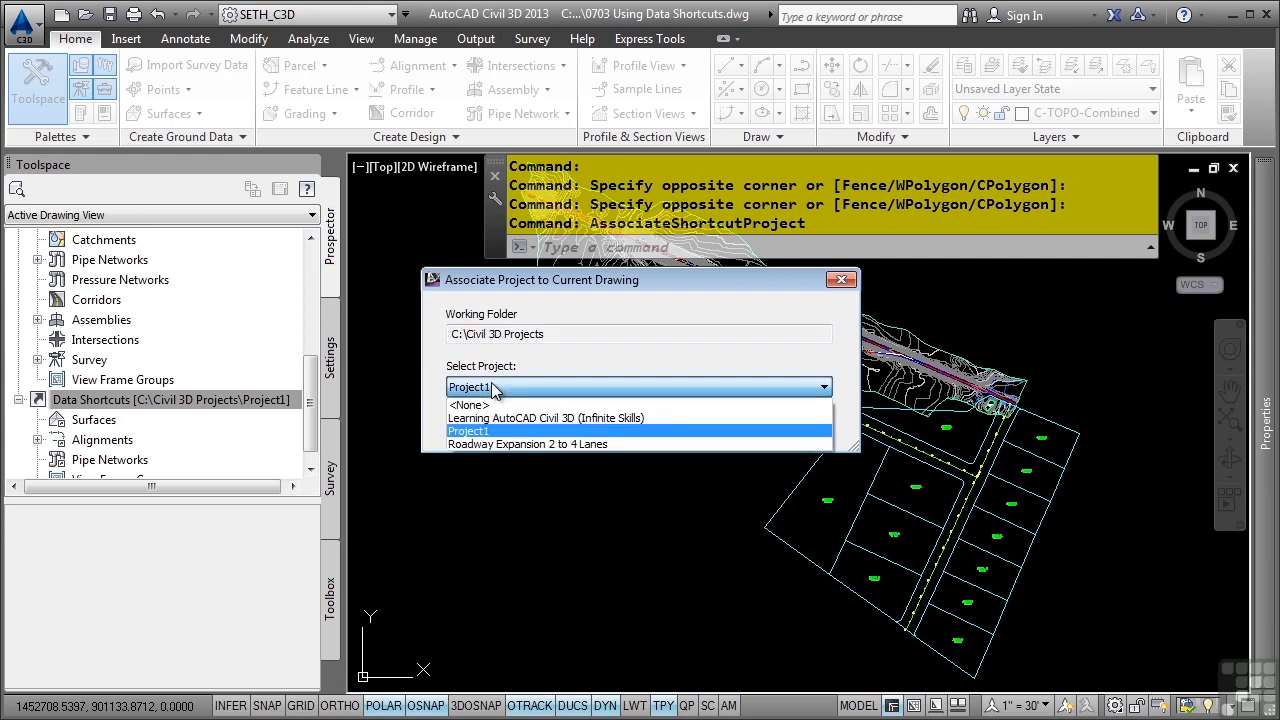
{"action": "left_click", "coordinate": [491, 388]}
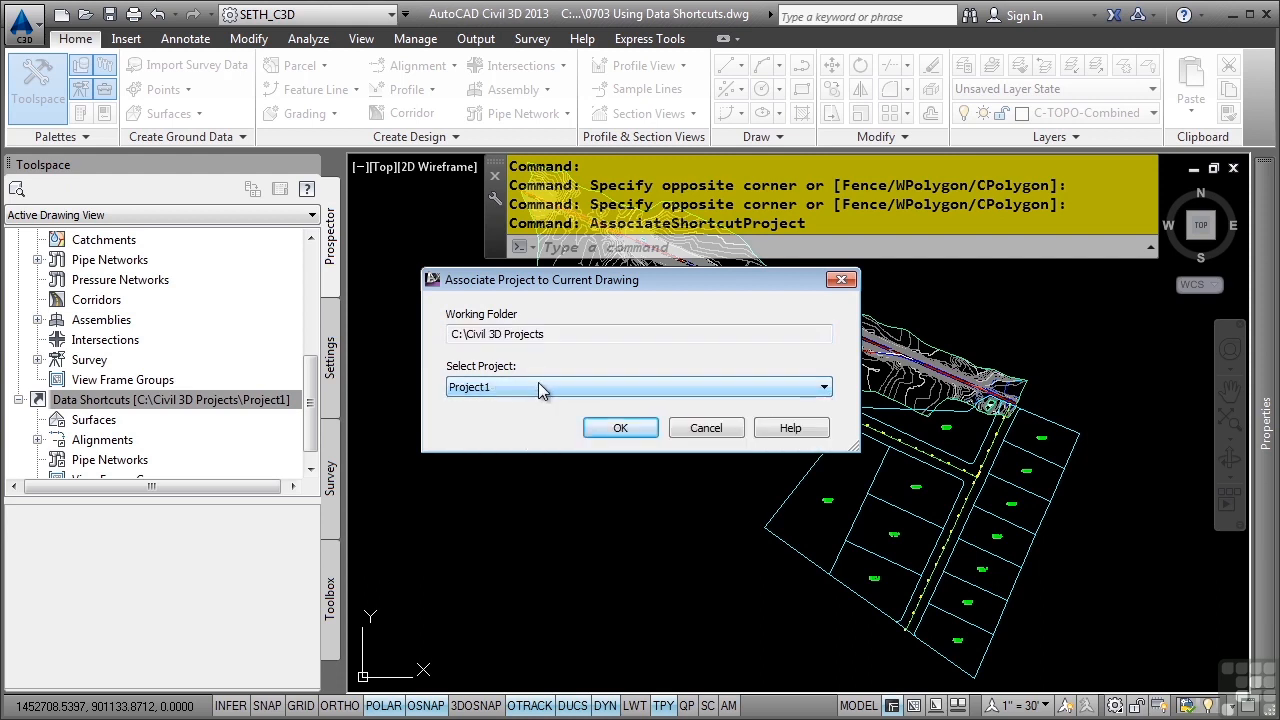
{"action": "left_click", "coordinate": [597, 427]}
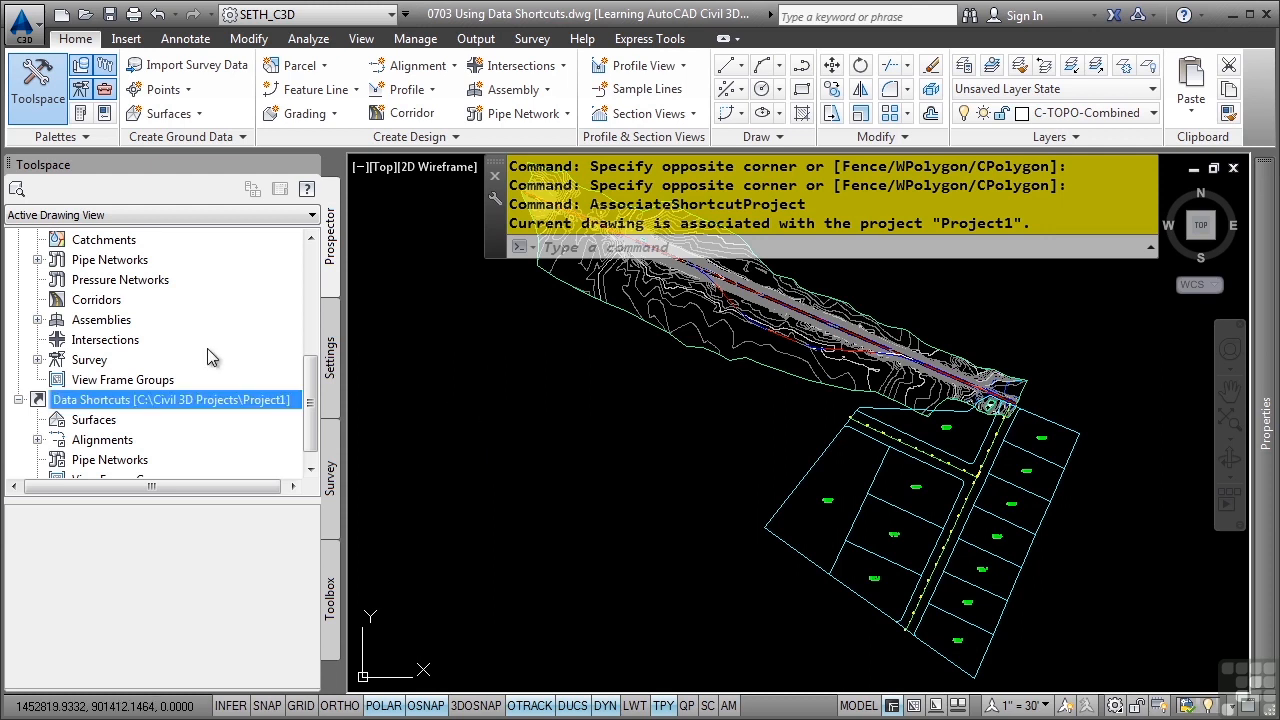
{"action": "scroll", "coordinate": [286, 354], "scroll_direction": "down", "scroll_amount": 1}
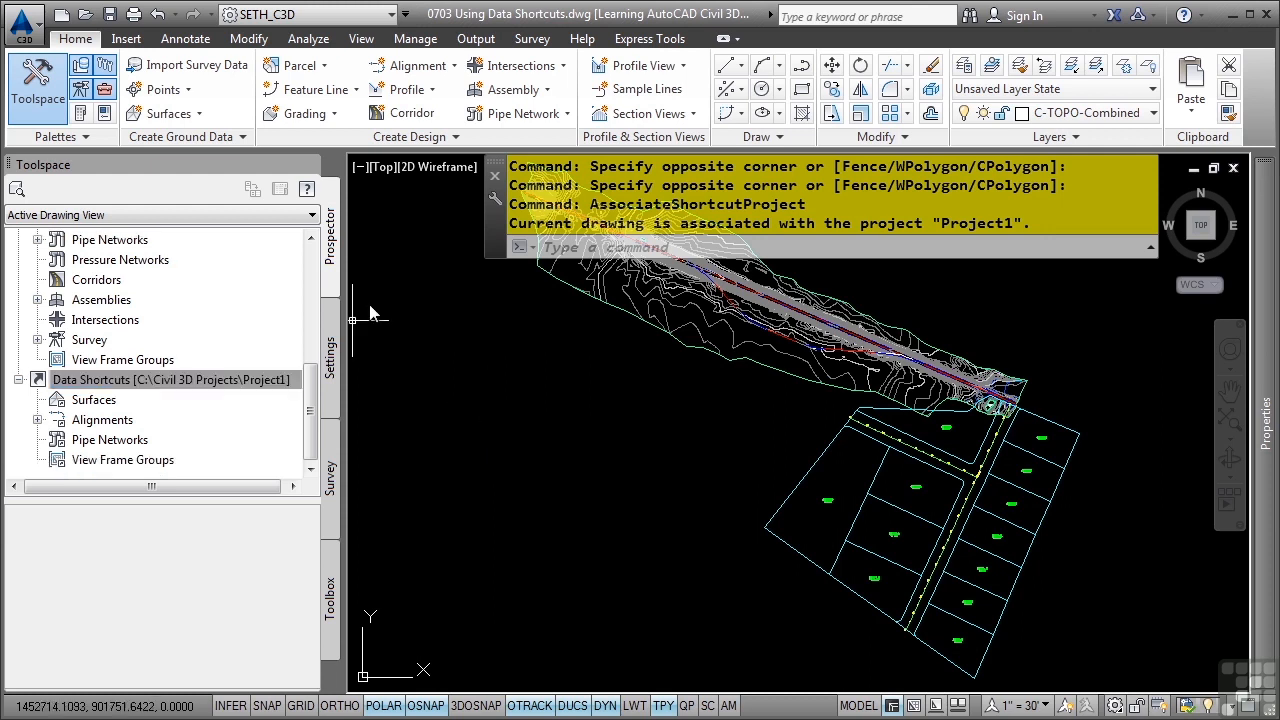
{"action": "left_click", "coordinate": [110, 14]}
Step: Create data shortcuts in Project1 for the Combined EG surface and all of the drawing's alignments
{"action": "left_click", "coordinate": [172, 381]}
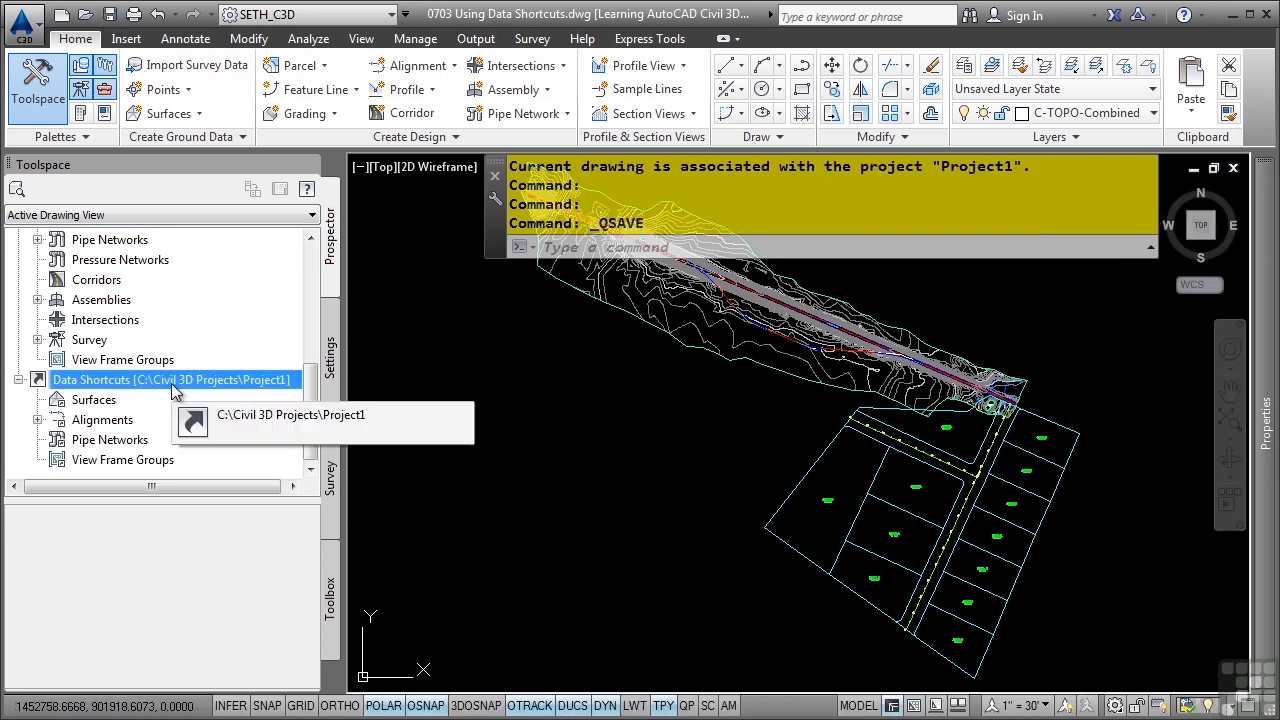
{"action": "right_click", "coordinate": [173, 390]}
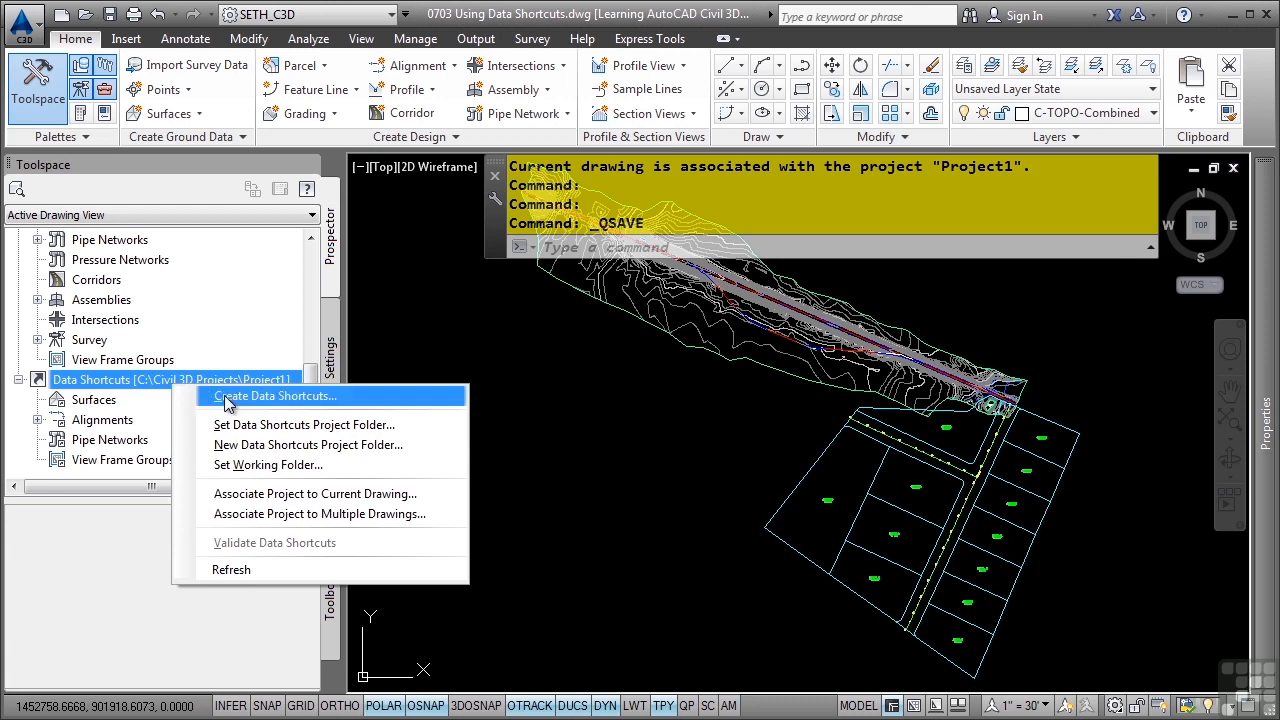
{"action": "left_click", "coordinate": [275, 396]}
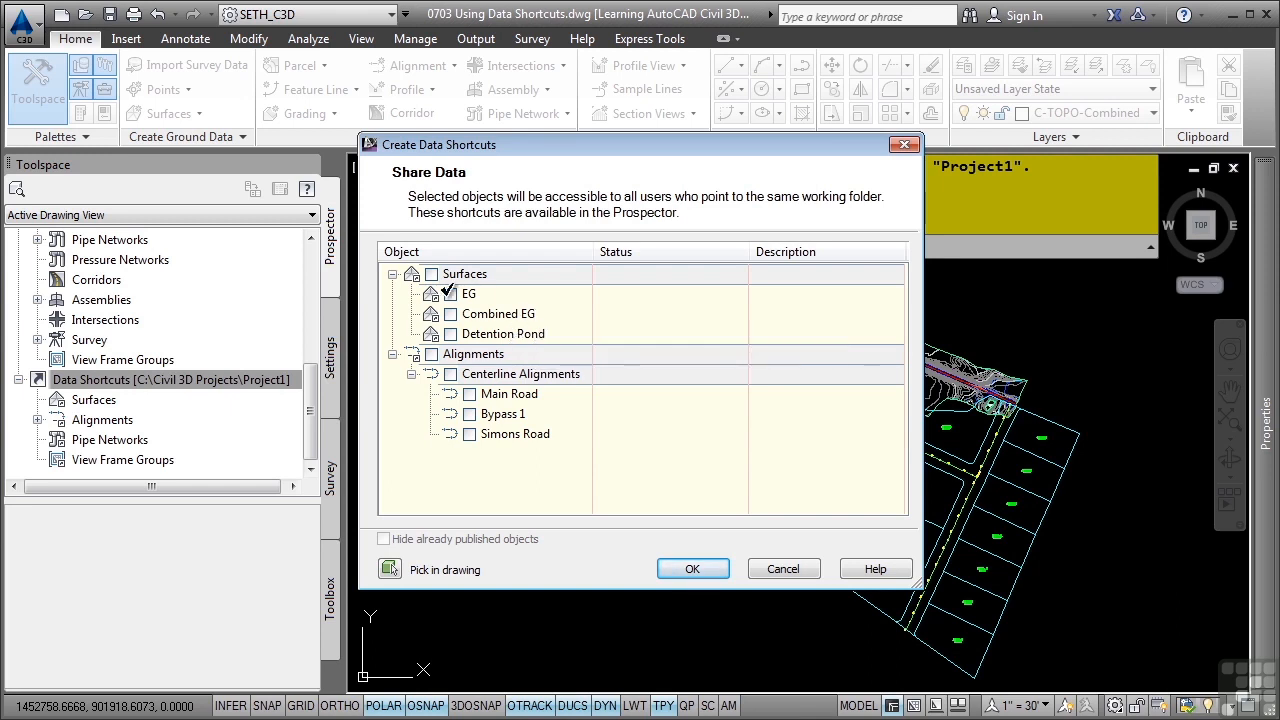
{"action": "left_click", "coordinate": [450, 313]}
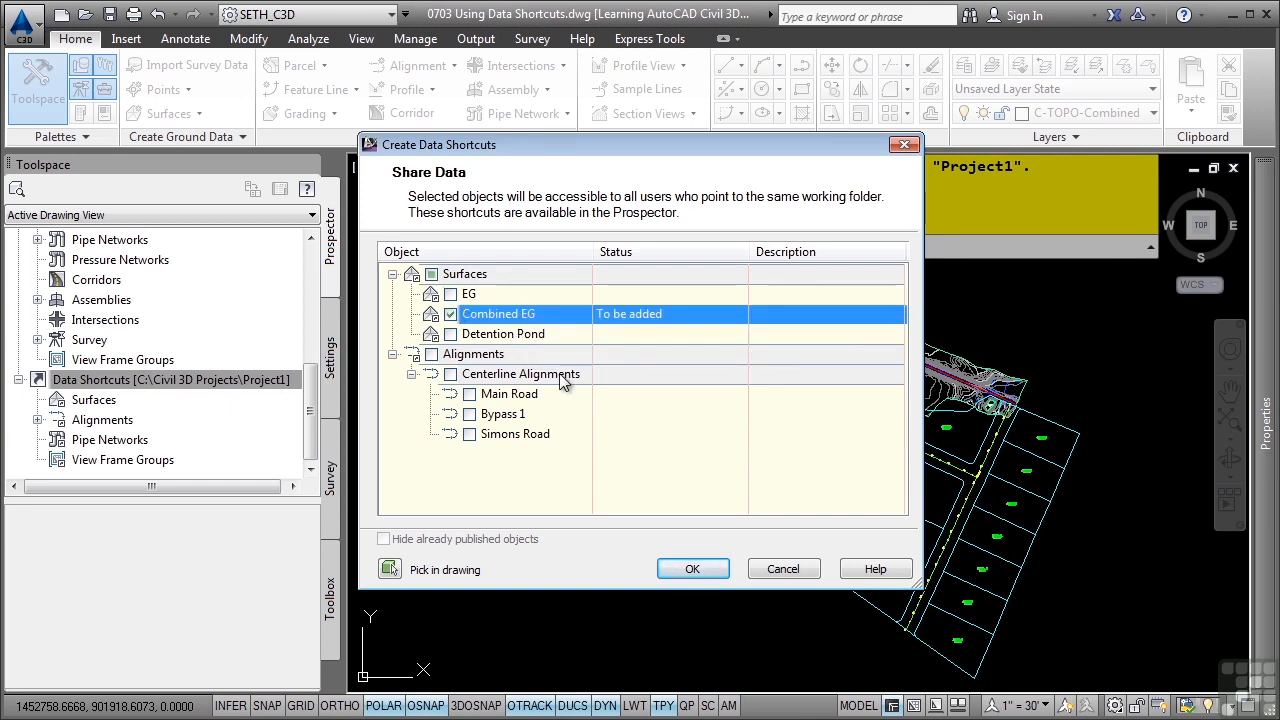
{"action": "left_click", "coordinate": [431, 354]}
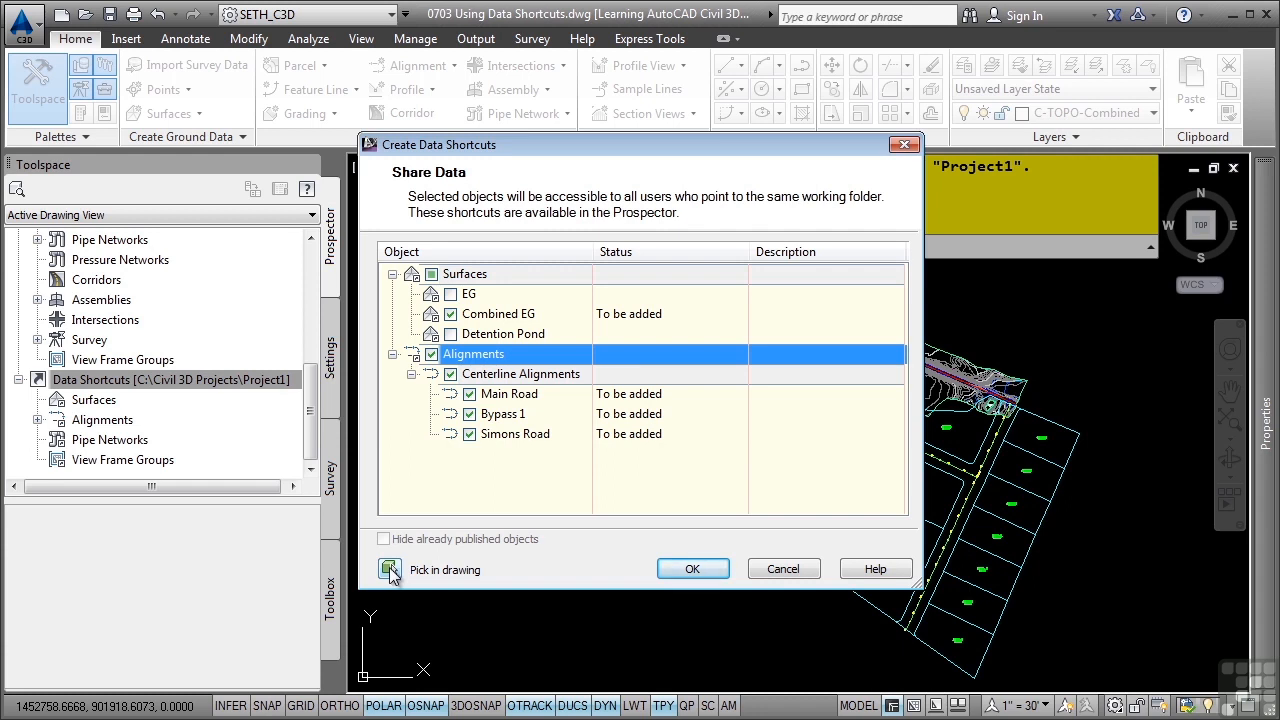
{"action": "left_click", "coordinate": [665, 570]}
Step: Expand the surface and centerline alignment shortcuts and inspect the source file details of Combined EG
{"action": "left_click", "coordinate": [37, 399]}
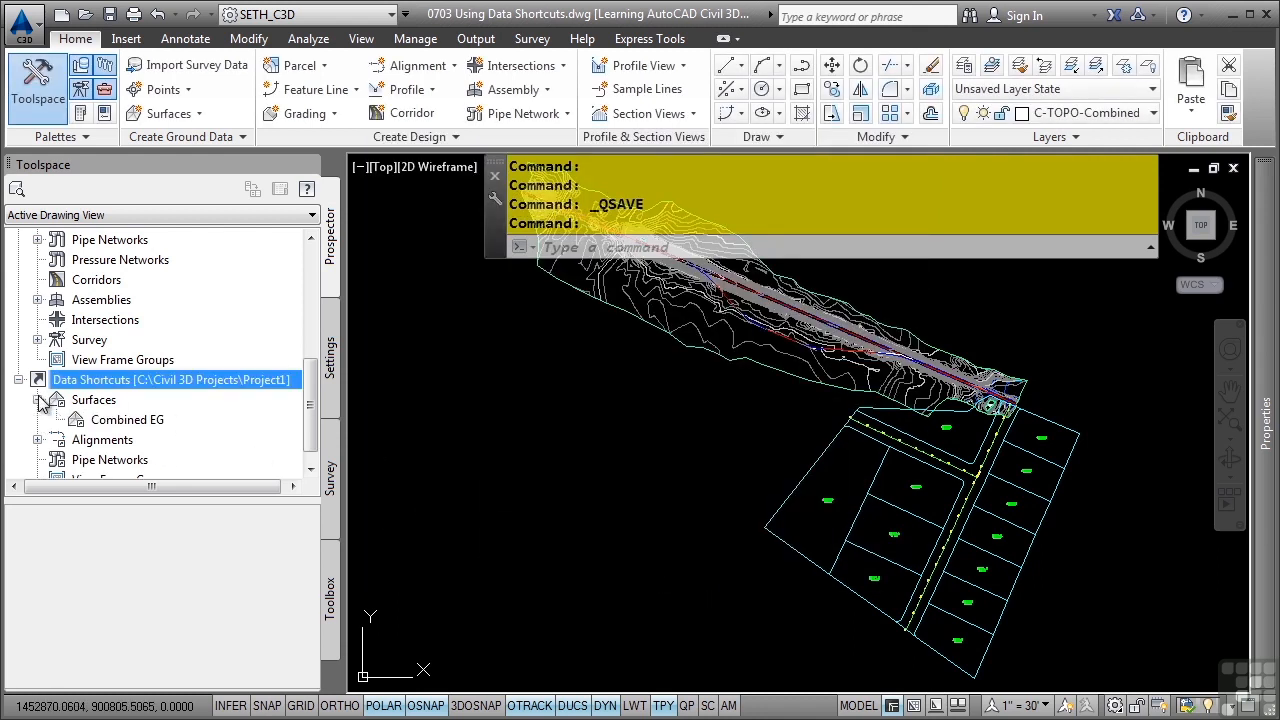
{"action": "left_click", "coordinate": [38, 439]}
{"action": "left_click", "coordinate": [57, 380]}
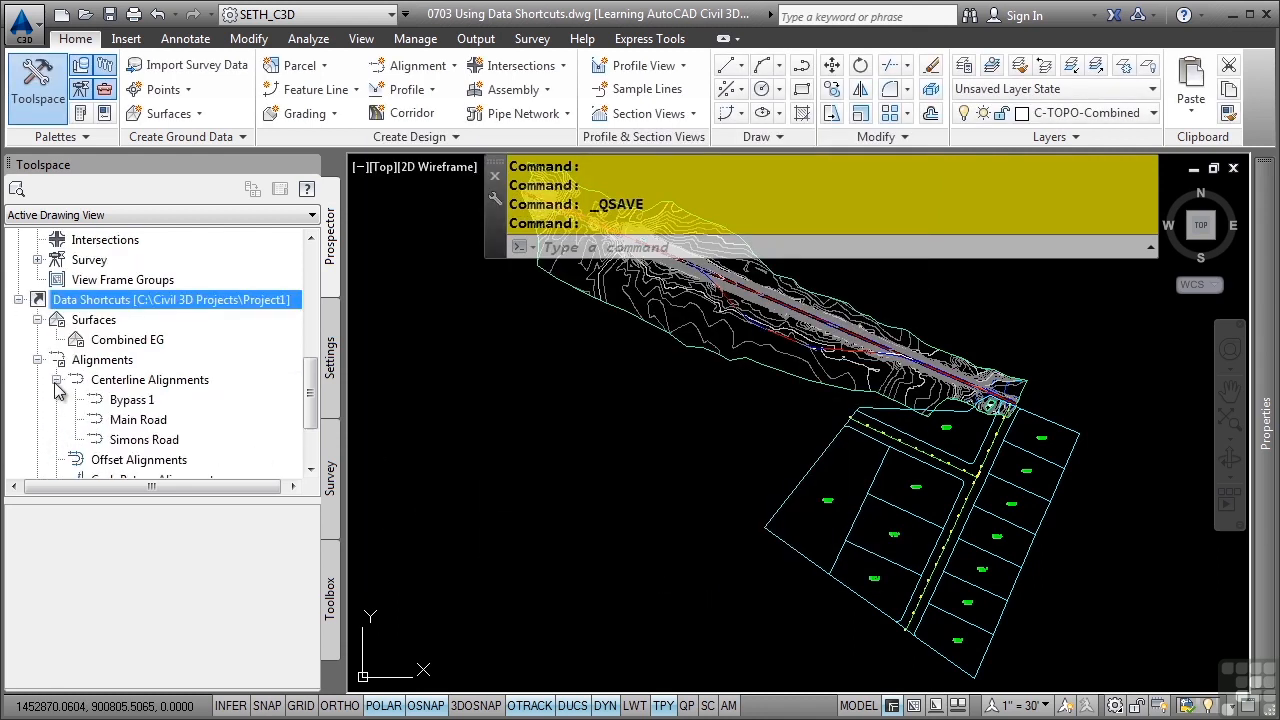
{"action": "left_click", "coordinate": [128, 343]}
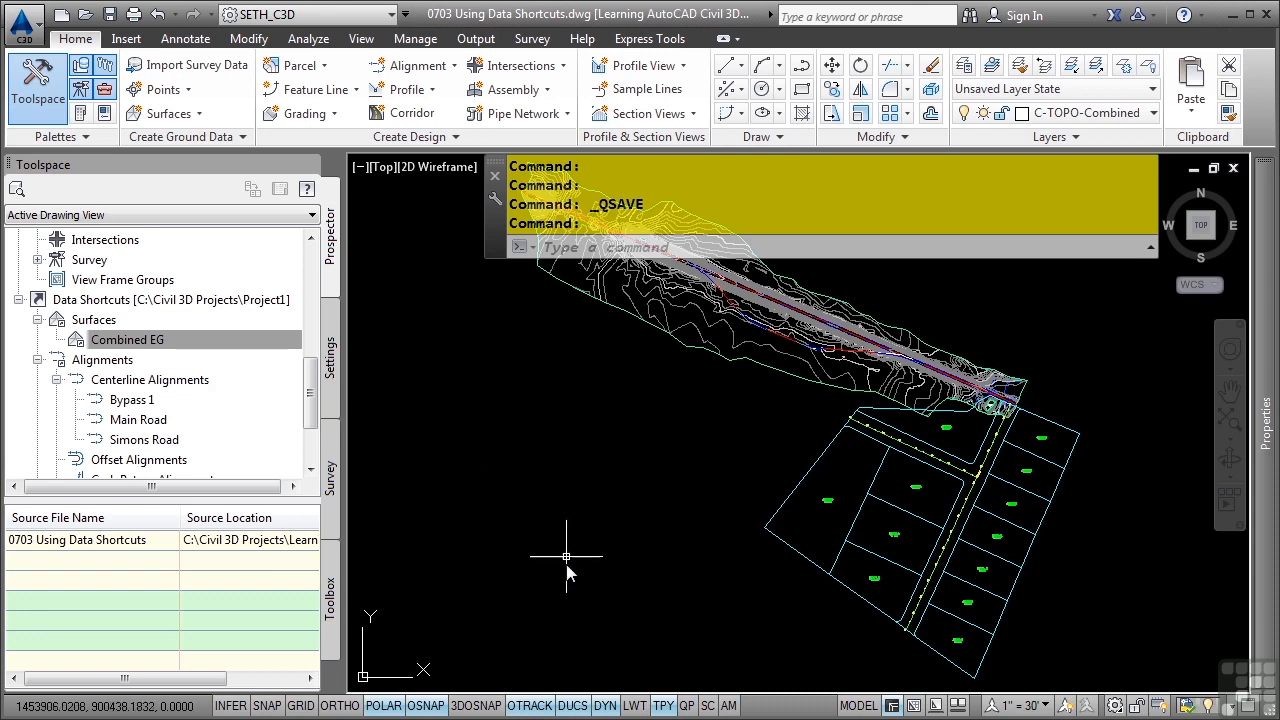
Step: Switch to Windows Explorer and open the _Shortcuts folder of Project1 under Civil 3D Projects
{"action": "left_click", "coordinate": [590, 718]}
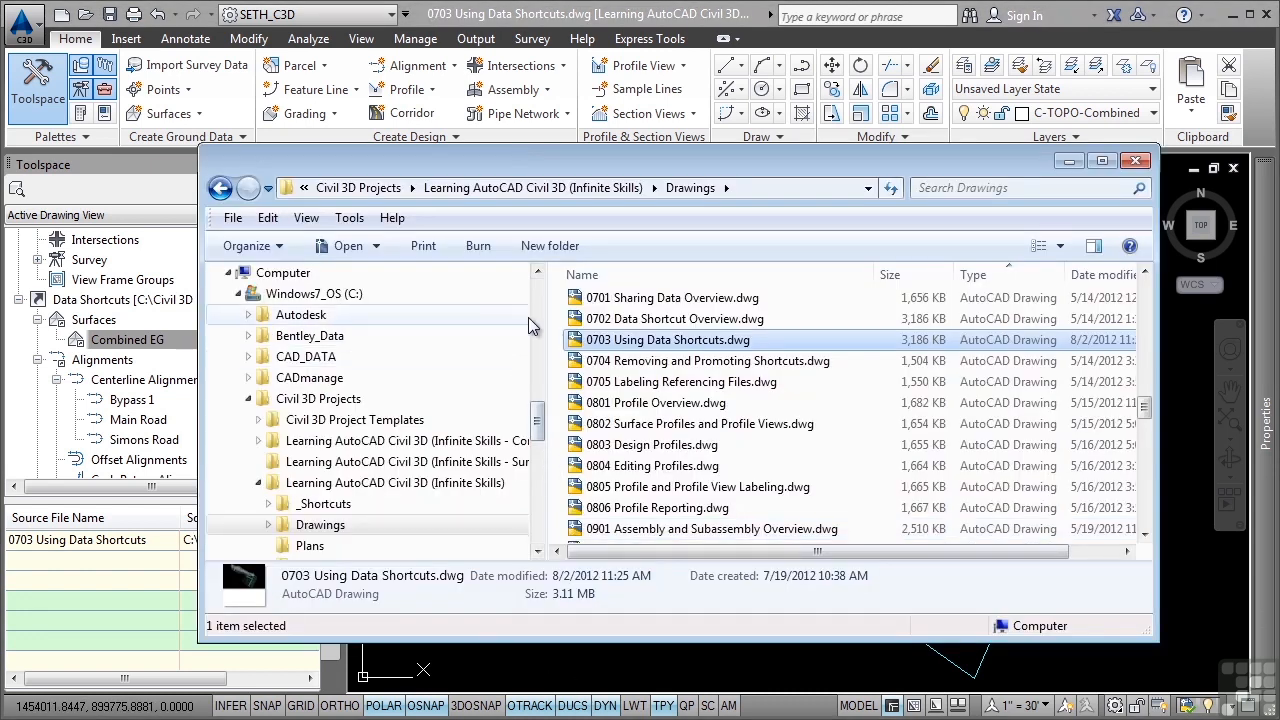
{"action": "left_click", "coordinate": [360, 190]}
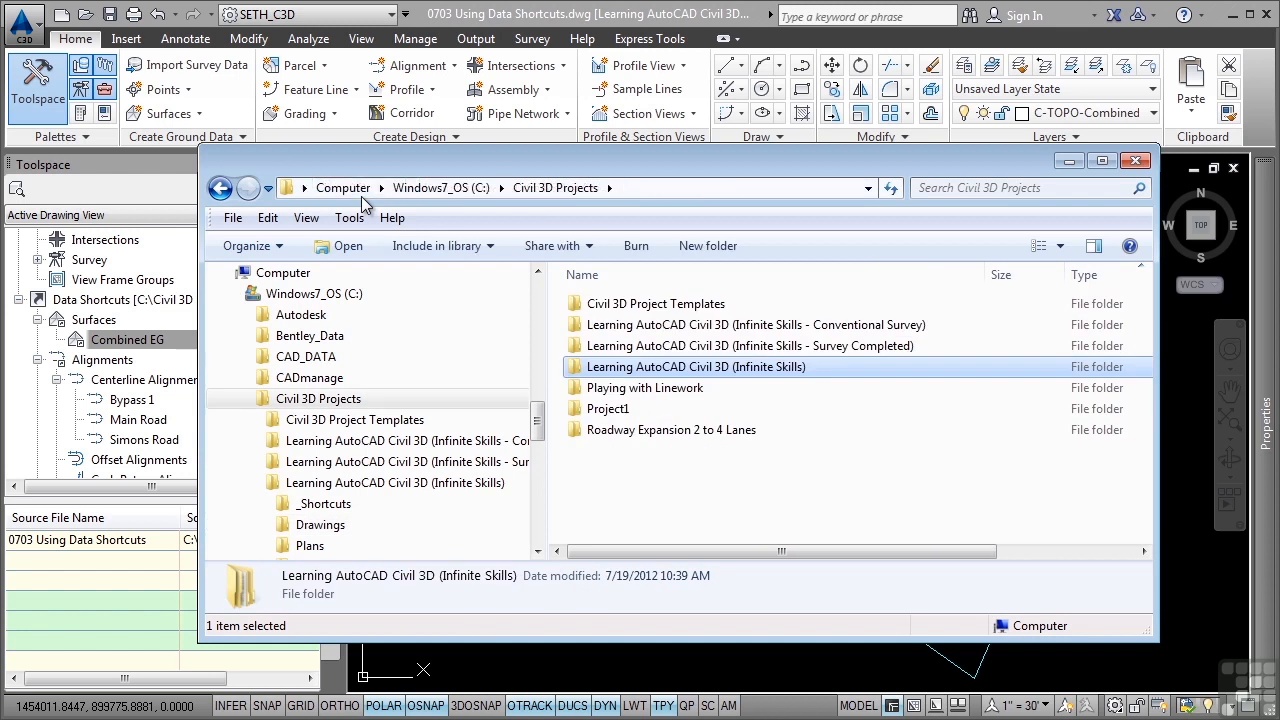
{"action": "left_click", "coordinate": [622, 412]}
{"action": "double_click", "coordinate": [622, 412]}
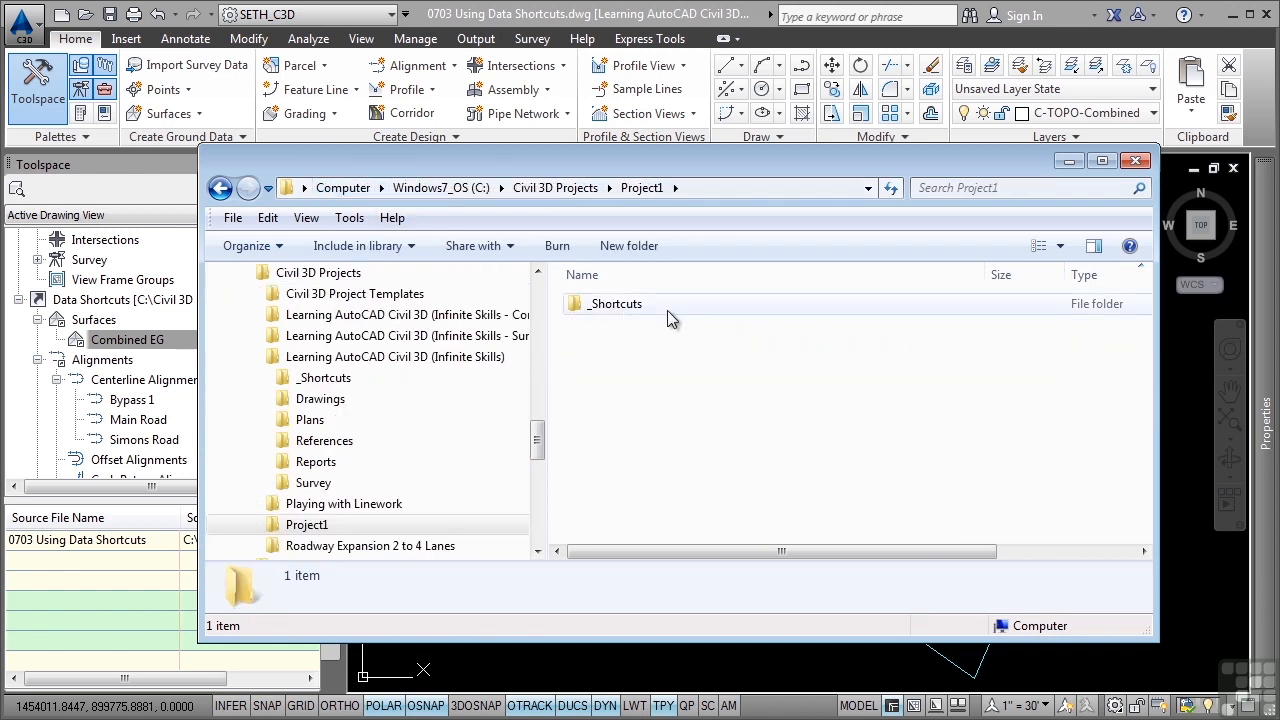
{"action": "double_click", "coordinate": [621, 308]}
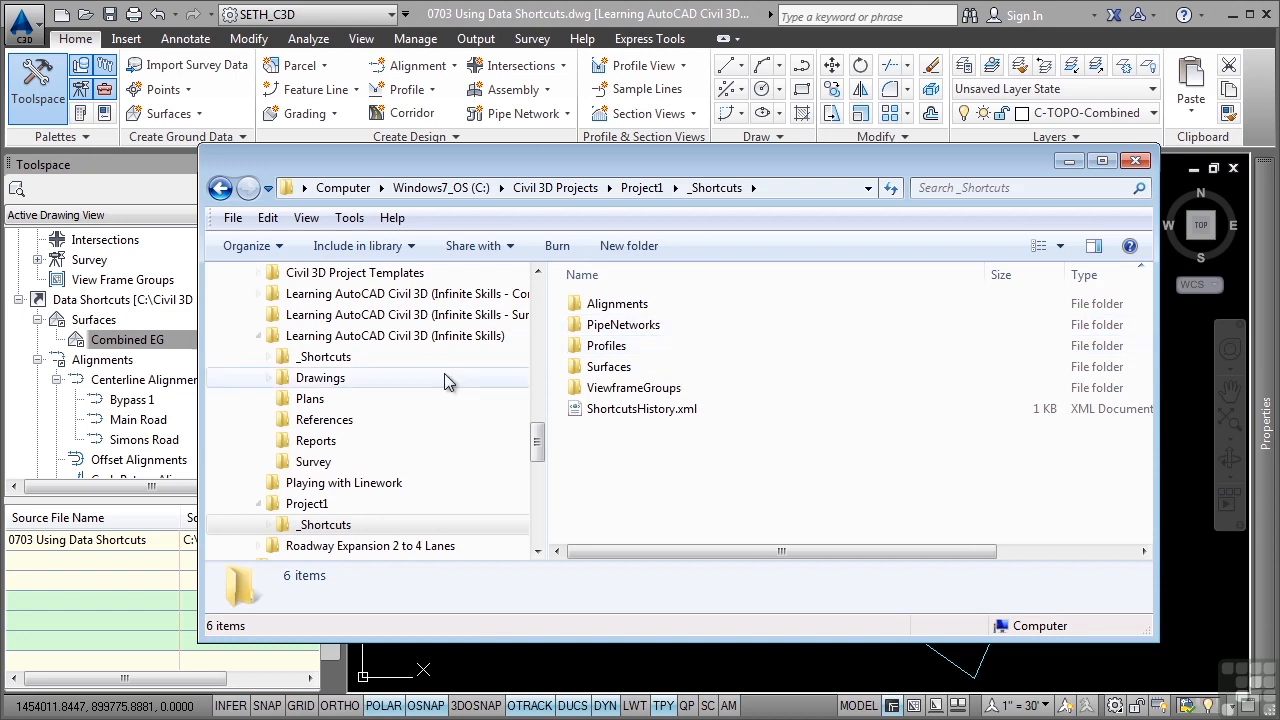
Step: Examine the shortcut files in the Alignments and Surfaces subfolders and return to Civil 3D
{"action": "scroll", "coordinate": [428, 404], "scroll_direction": "down", "scroll_amount": 1}
{"action": "left_click", "coordinate": [270, 483]}
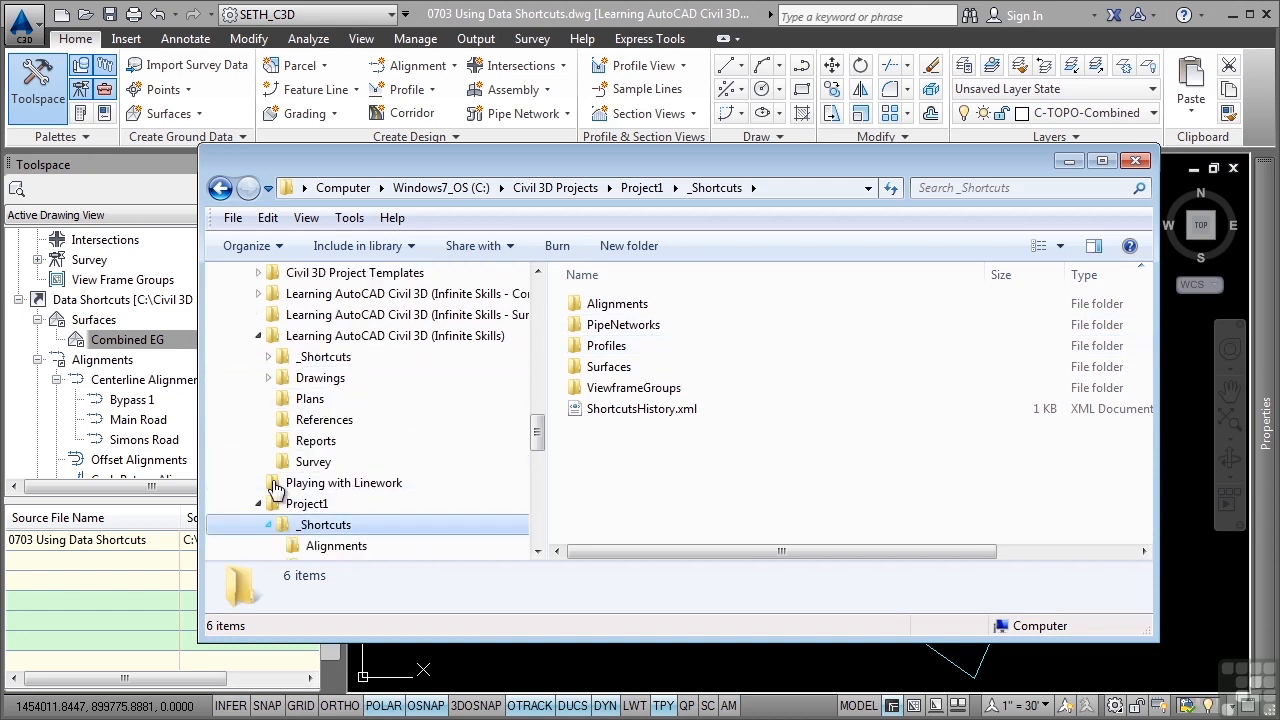
{"action": "left_click", "coordinate": [325, 505]}
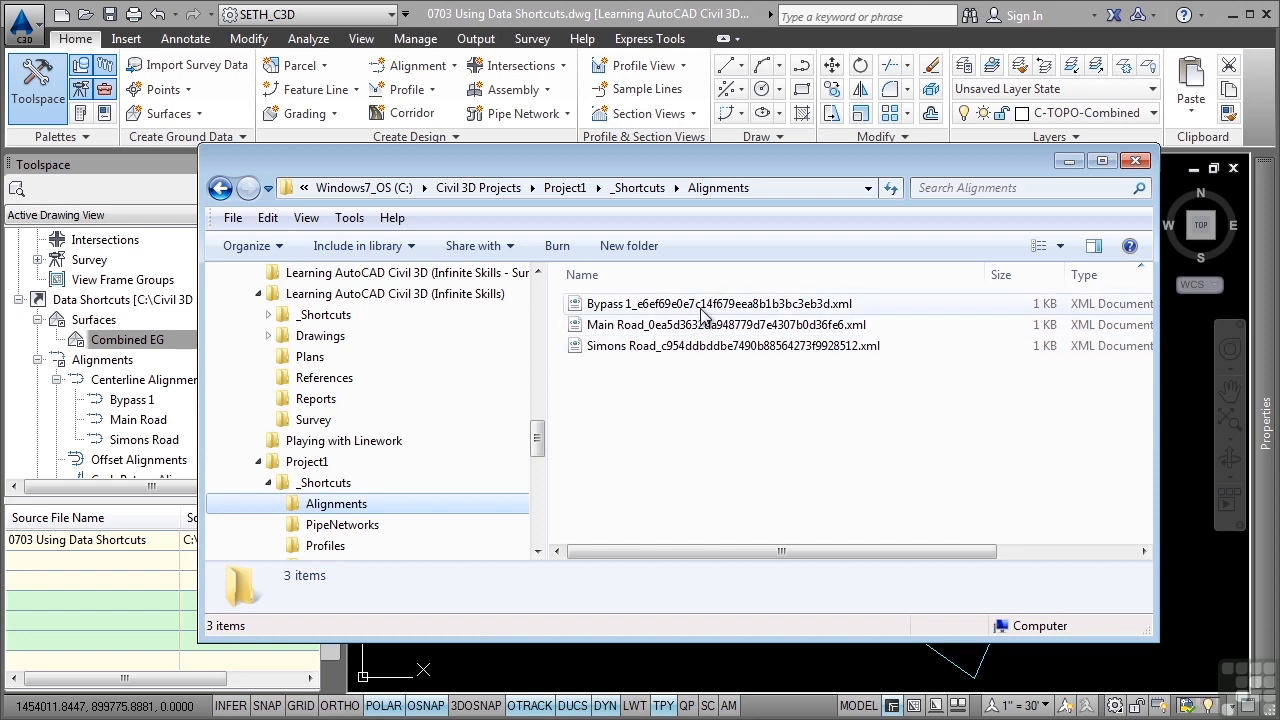
{"action": "scroll", "coordinate": [442, 470], "scroll_direction": "down", "scroll_amount": 2}
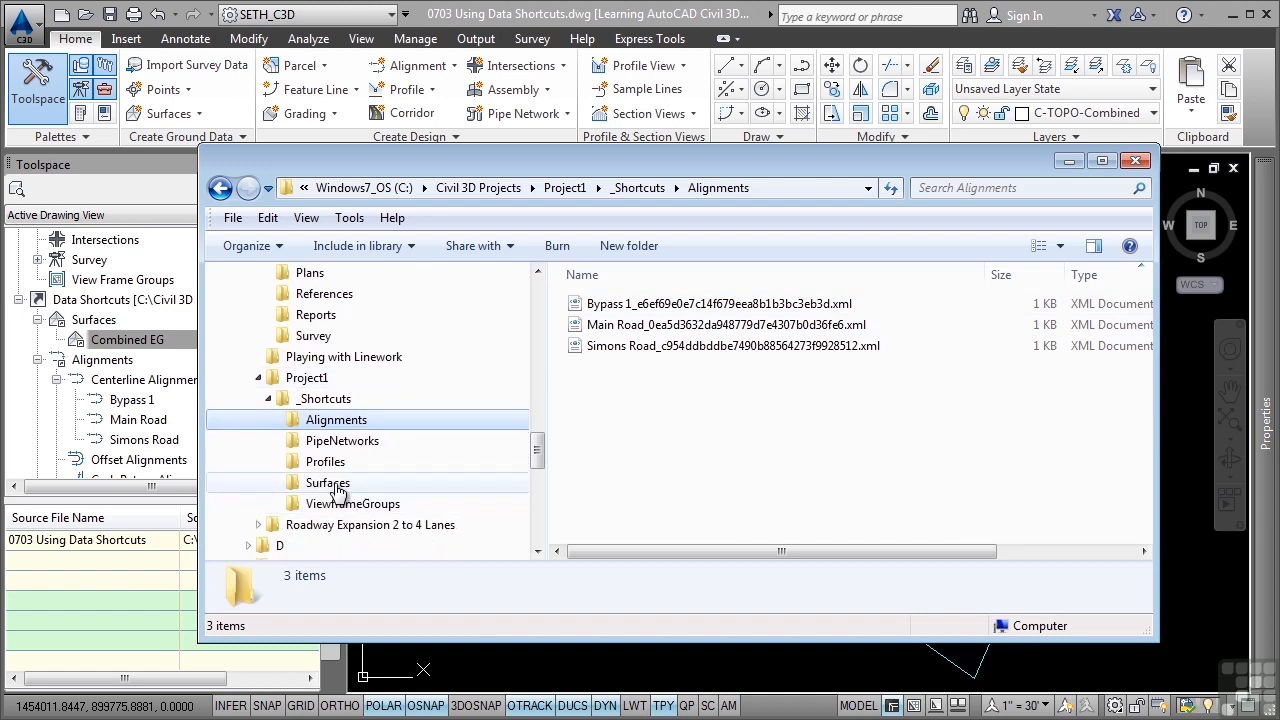
{"action": "left_click", "coordinate": [335, 483]}
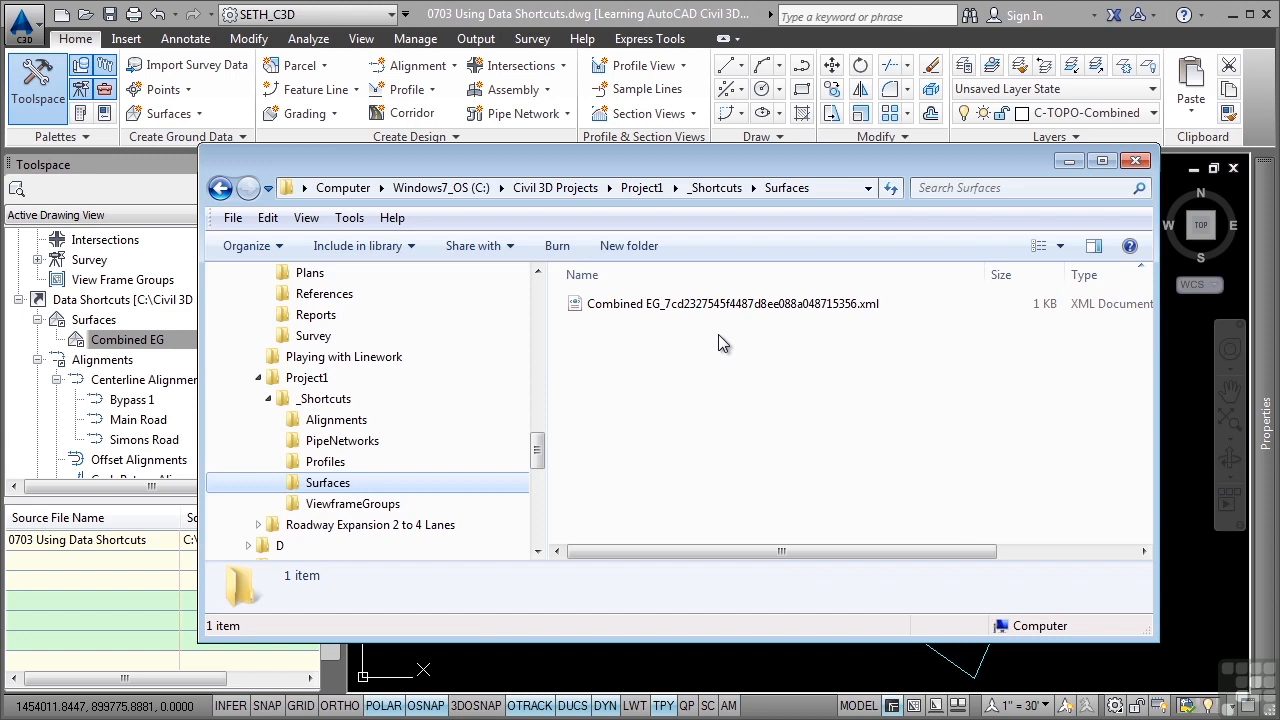
{"action": "left_click", "coordinate": [1068, 161]}
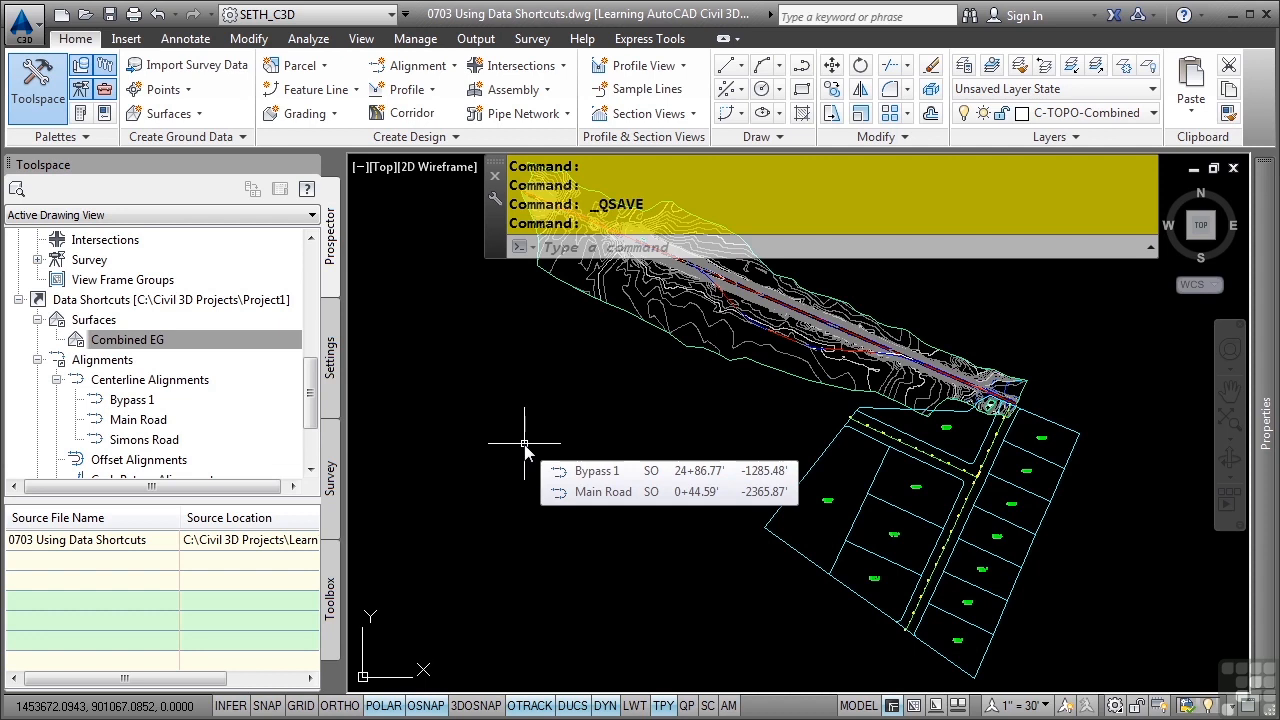
Step: Create a new drawing from the template Learning AutoCAD Civil 3D (Infinite Skills).dwt in the course's Drawings folder and switch it to model space
{"action": "left_click", "coordinate": [18, 300]}
{"action": "left_click", "coordinate": [22, 22]}
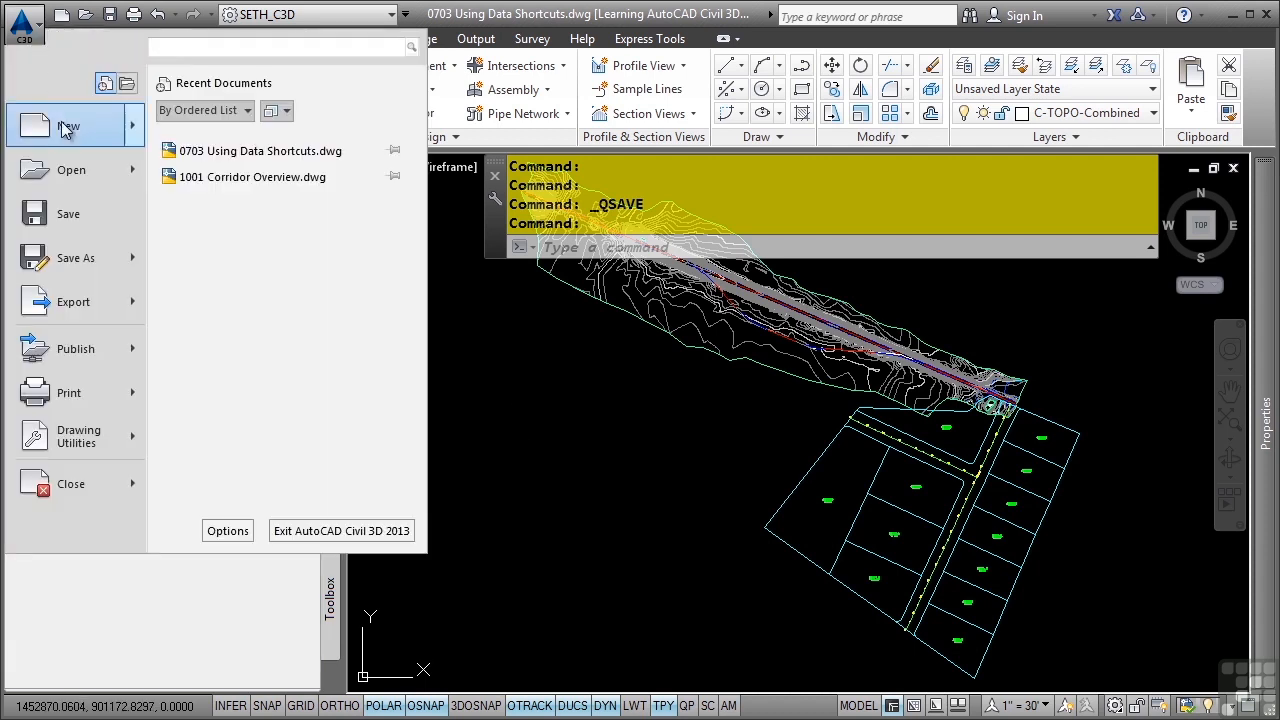
{"action": "left_click", "coordinate": [66, 128]}
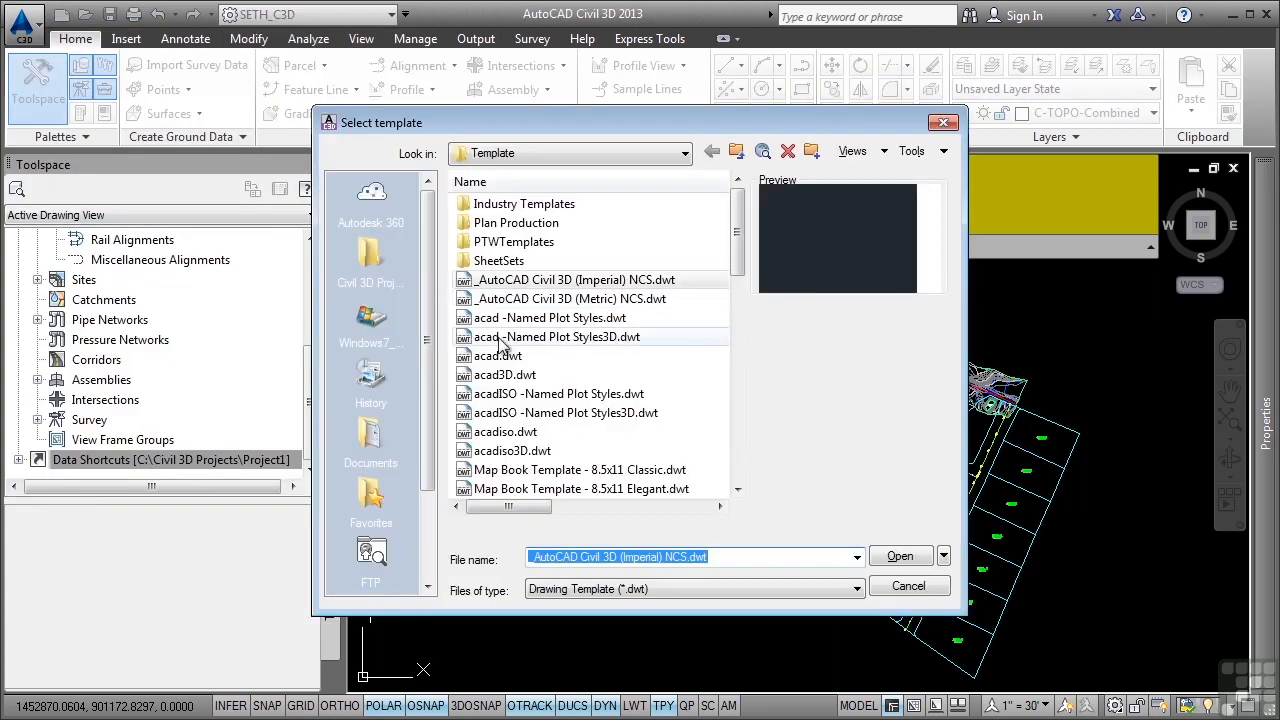
{"action": "left_click", "coordinate": [386, 287]}
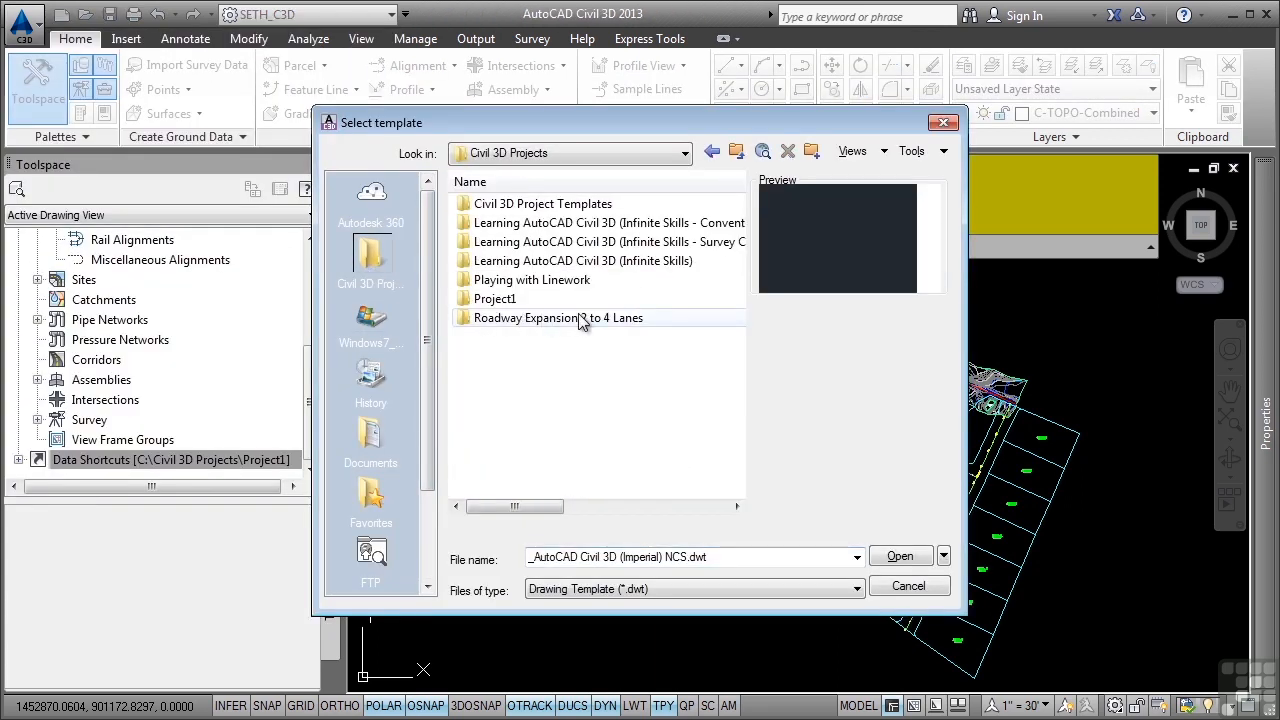
{"action": "double_click", "coordinate": [605, 264]}
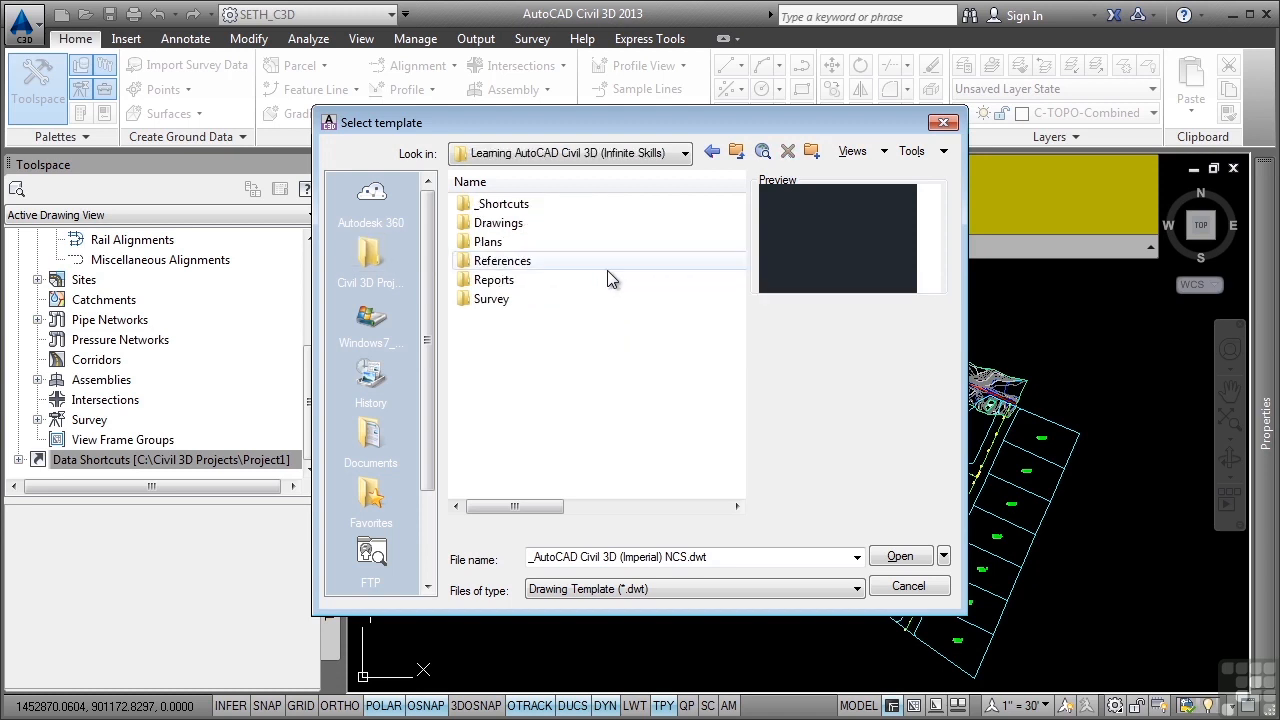
{"action": "double_click", "coordinate": [533, 226]}
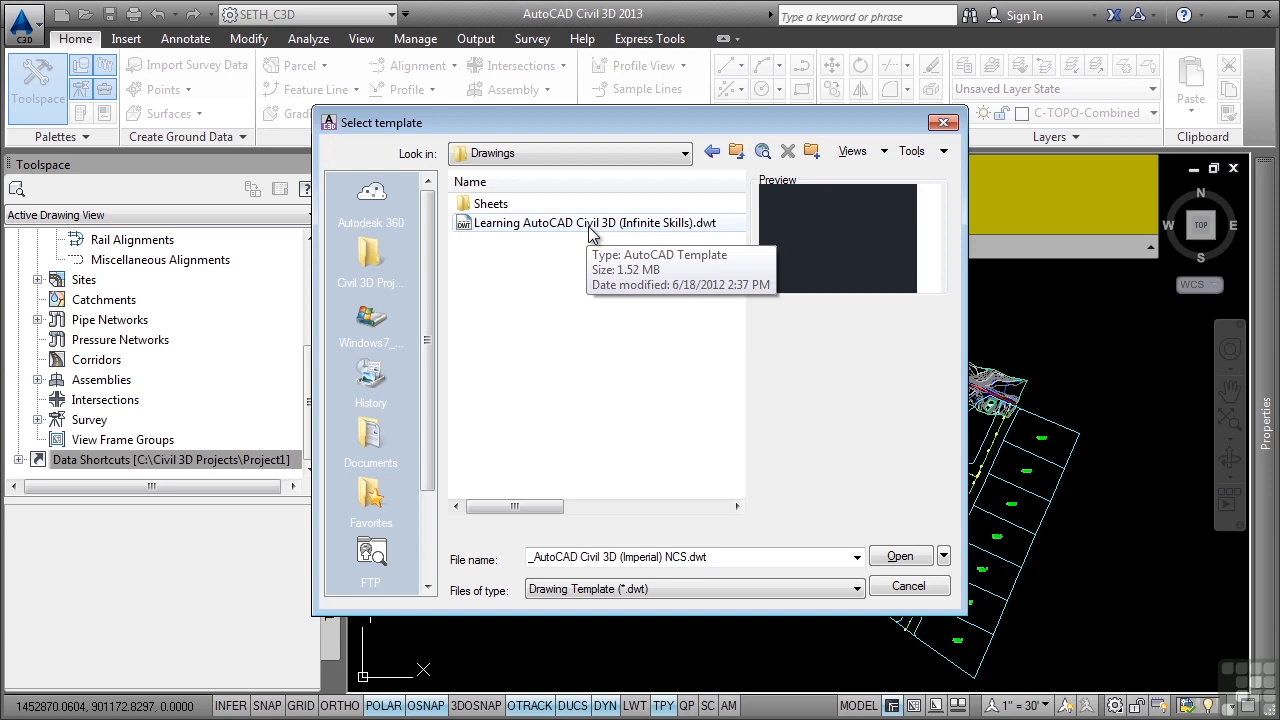
{"action": "double_click", "coordinate": [589, 226]}
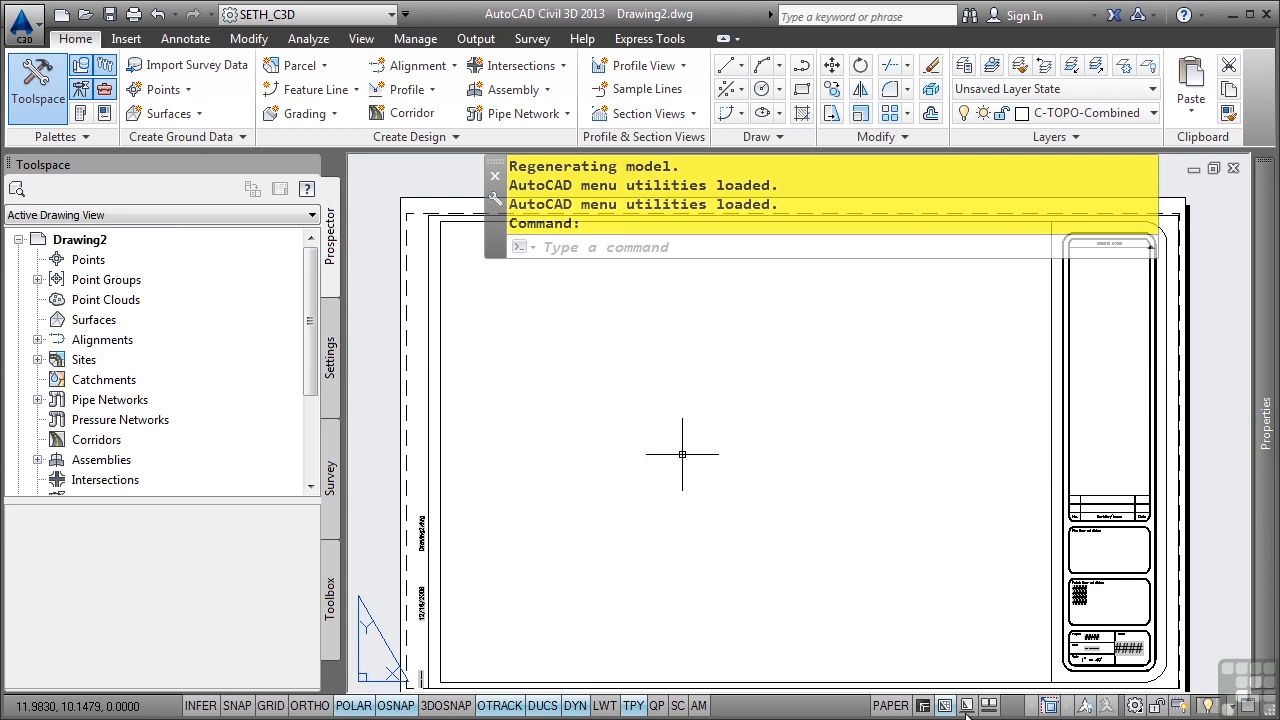
{"action": "left_click", "coordinate": [923, 706]}
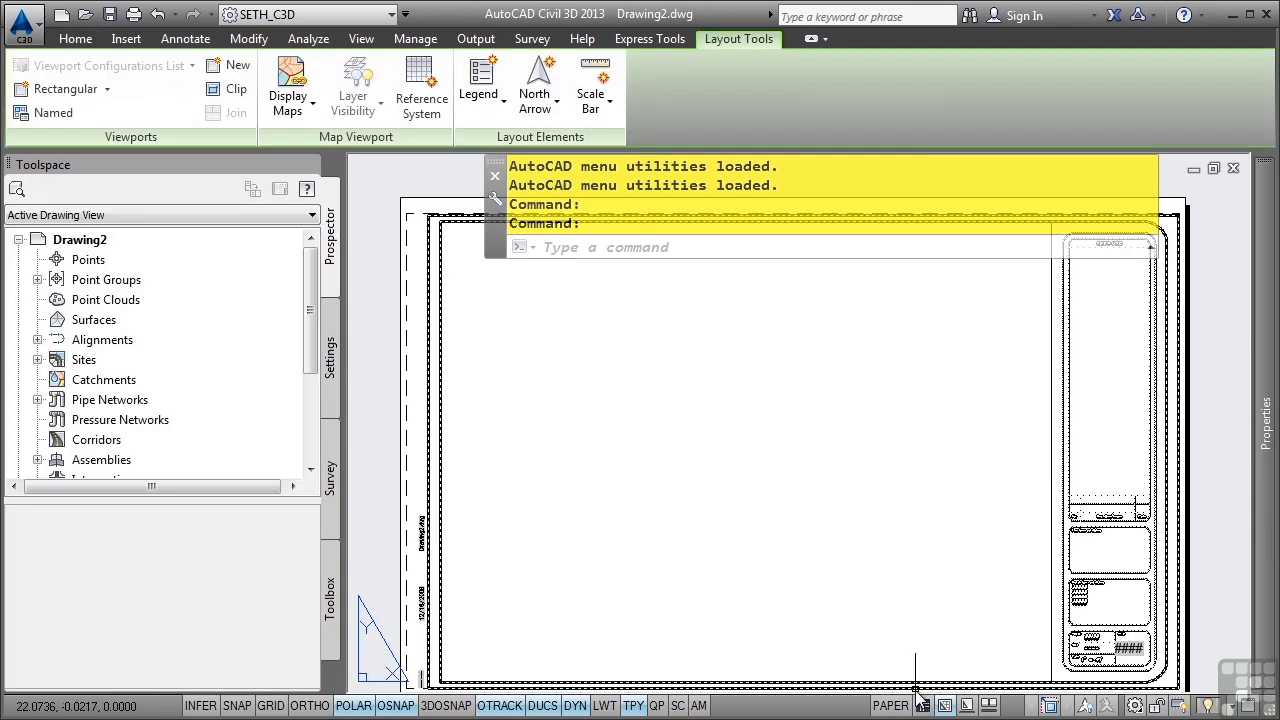
{"action": "left_click", "coordinate": [923, 706]}
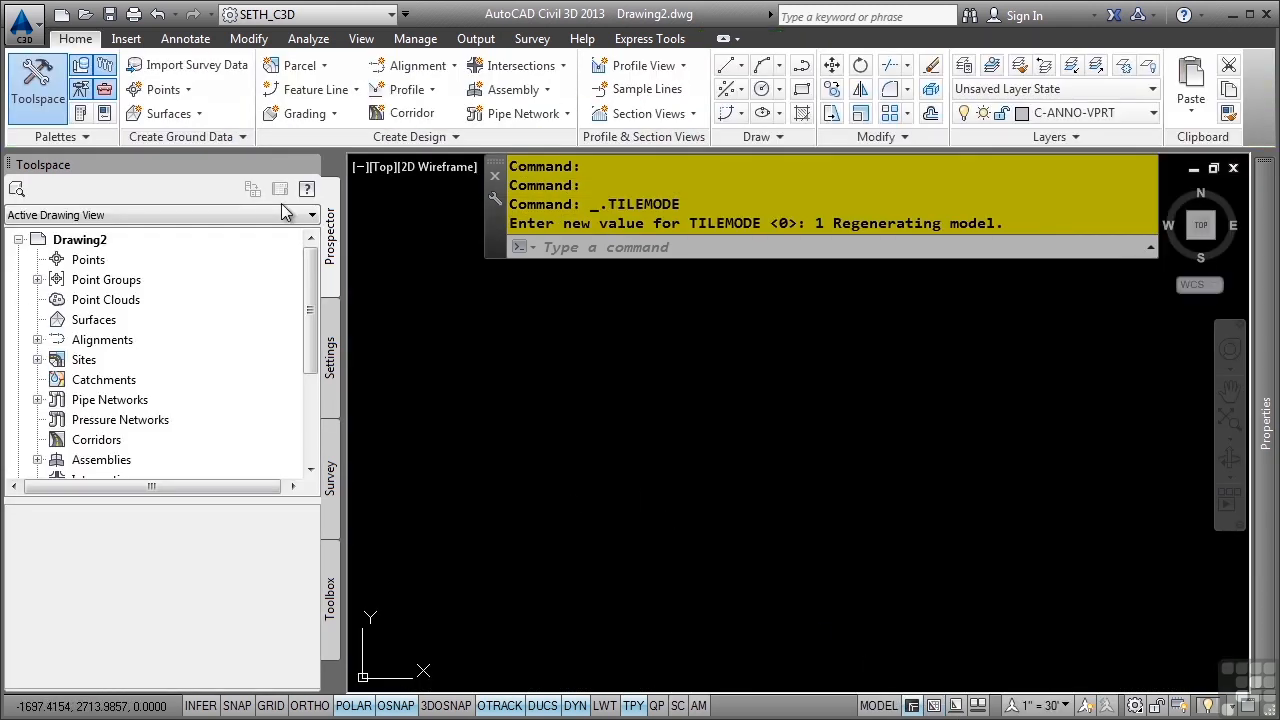
Step: Save the new drawing in the Drawings folder as Data Shortcut Testing
{"action": "left_click", "coordinate": [109, 15]}
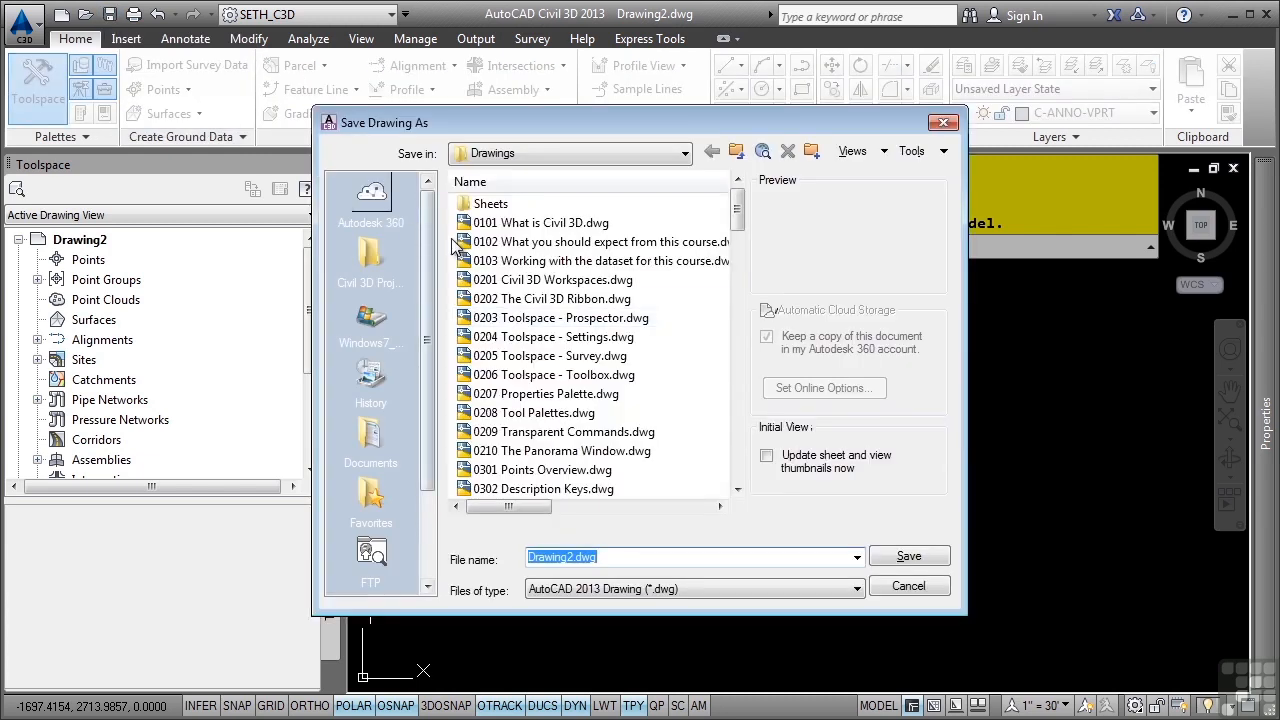
{"action": "left_click", "coordinate": [650, 155]}
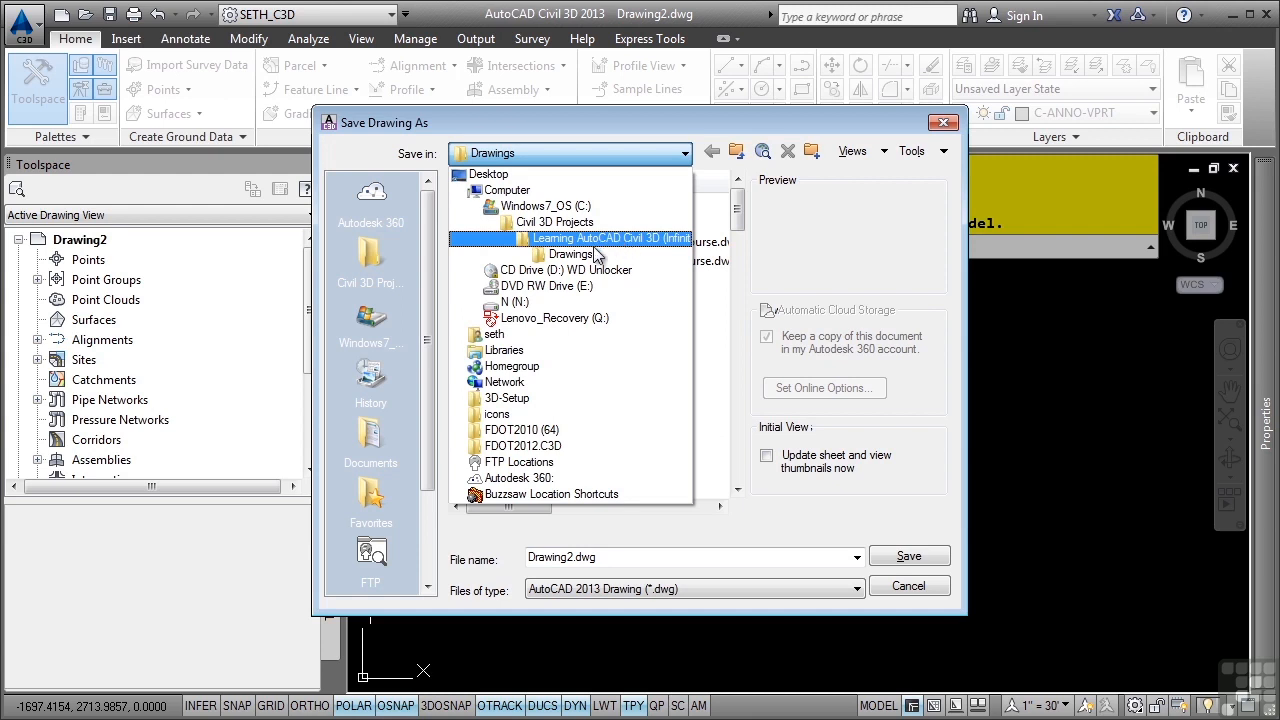
{"action": "left_click", "coordinate": [589, 130]}
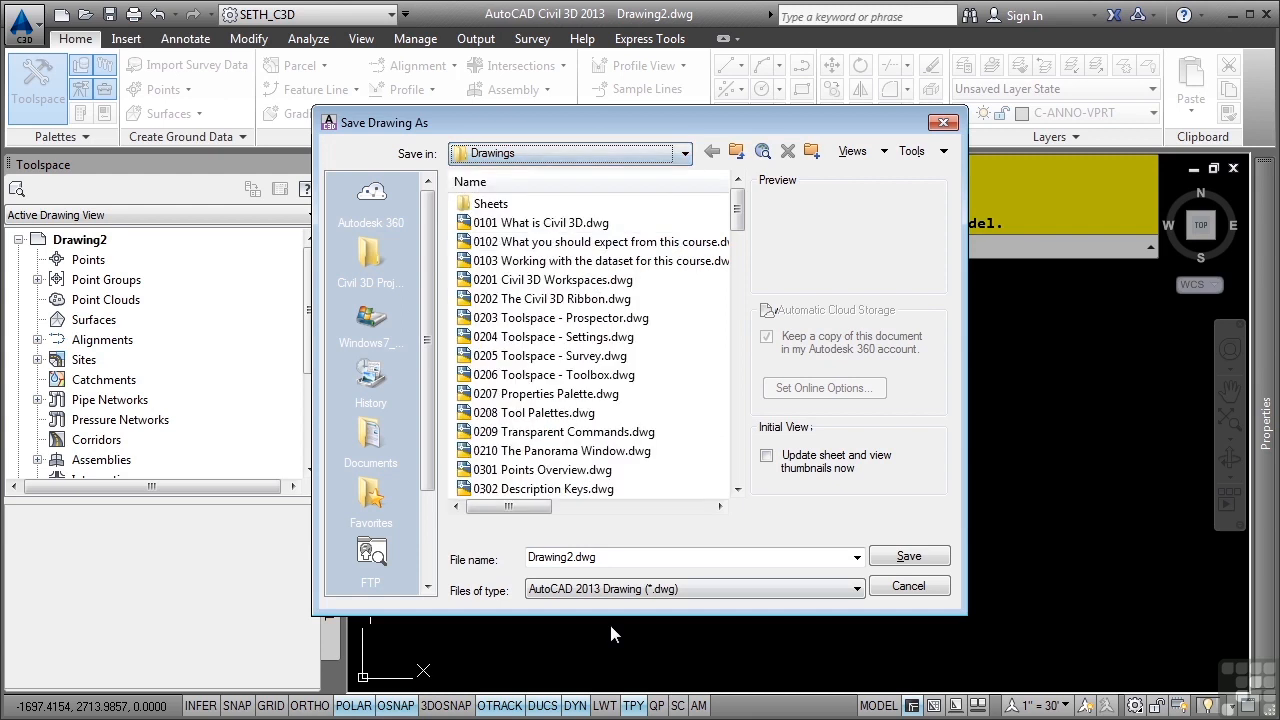
{"action": "left_click", "coordinate": [622, 557]}
{"action": "type", "text": "Data"}
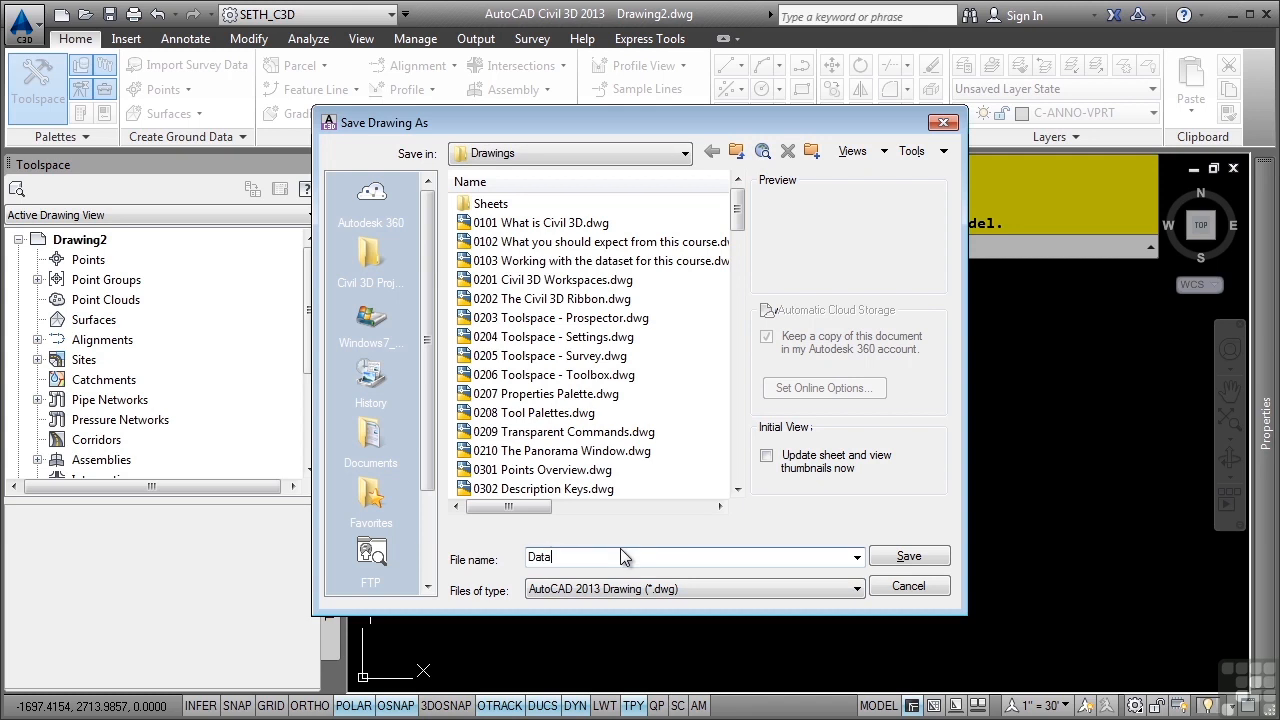
{"action": "type", "text": " Shortcut Testing"}
{"action": "left_click", "coordinate": [908, 556]}
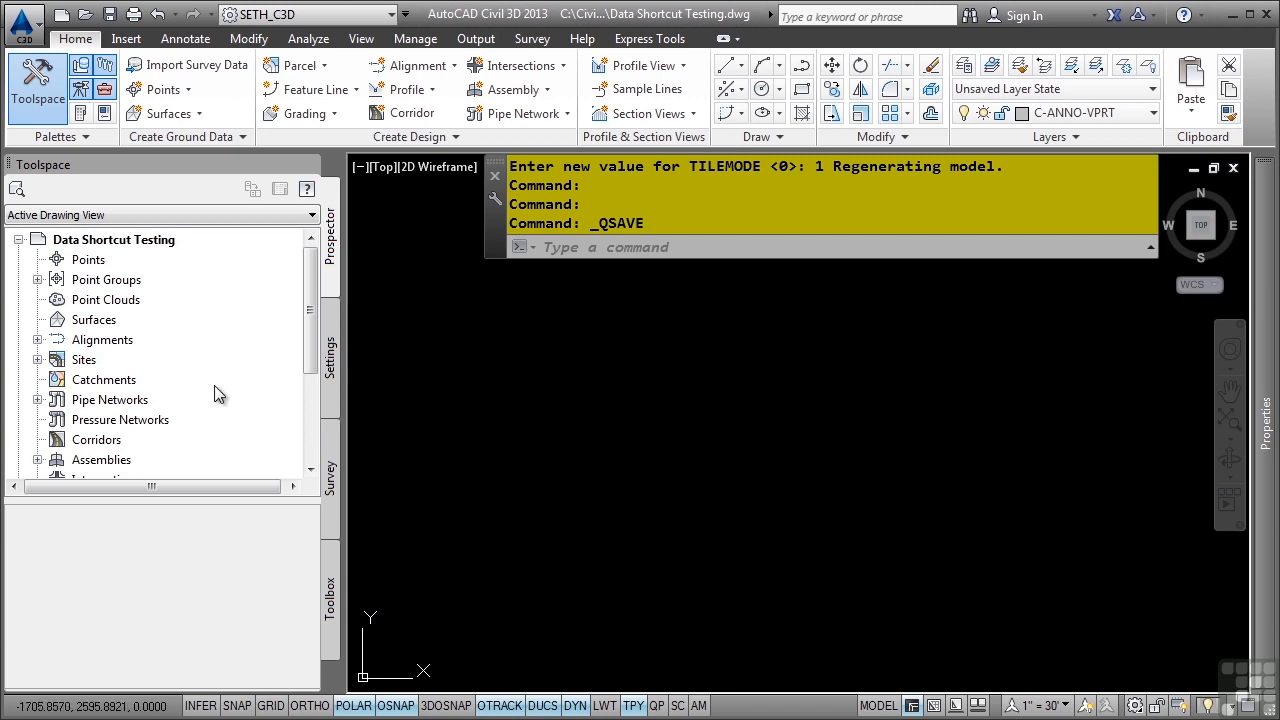
Step: Associate the current drawing with the data shortcut project Project1 and save the drawing
{"action": "scroll", "coordinate": [219, 393], "scroll_direction": "down", "scroll_amount": 4}
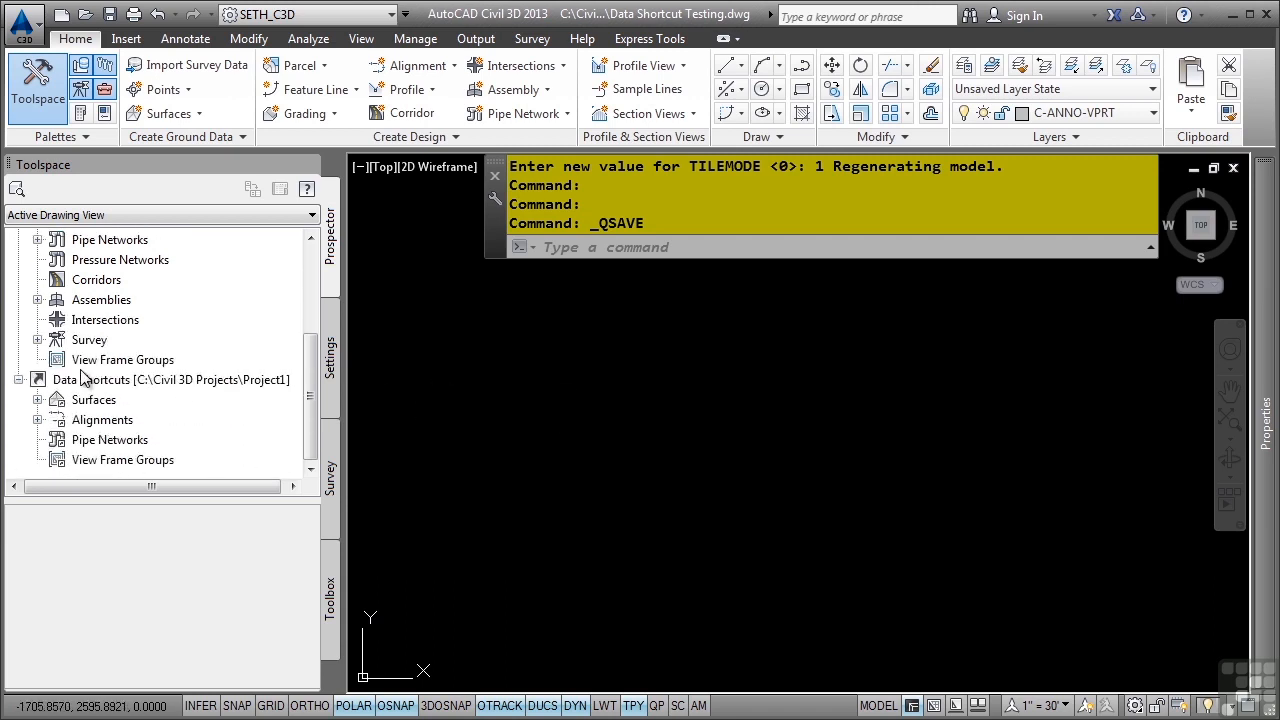
{"action": "right_click", "coordinate": [97, 386]}
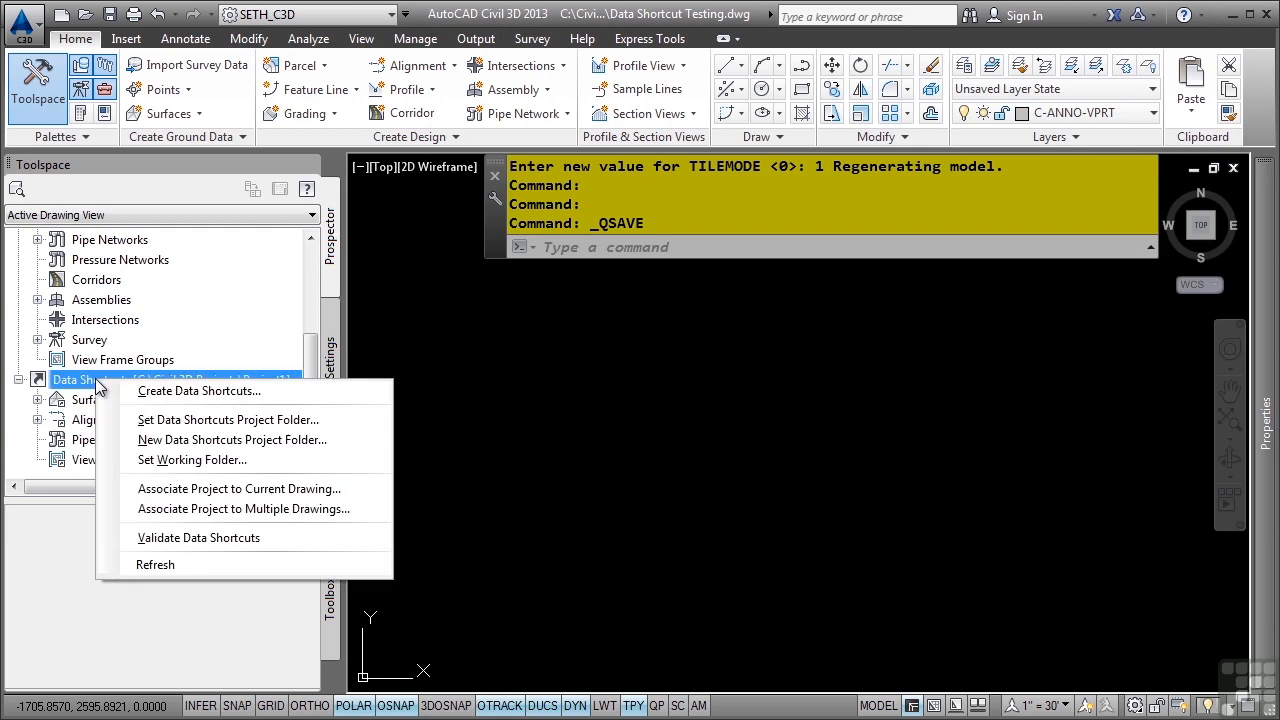
{"action": "left_click", "coordinate": [224, 490]}
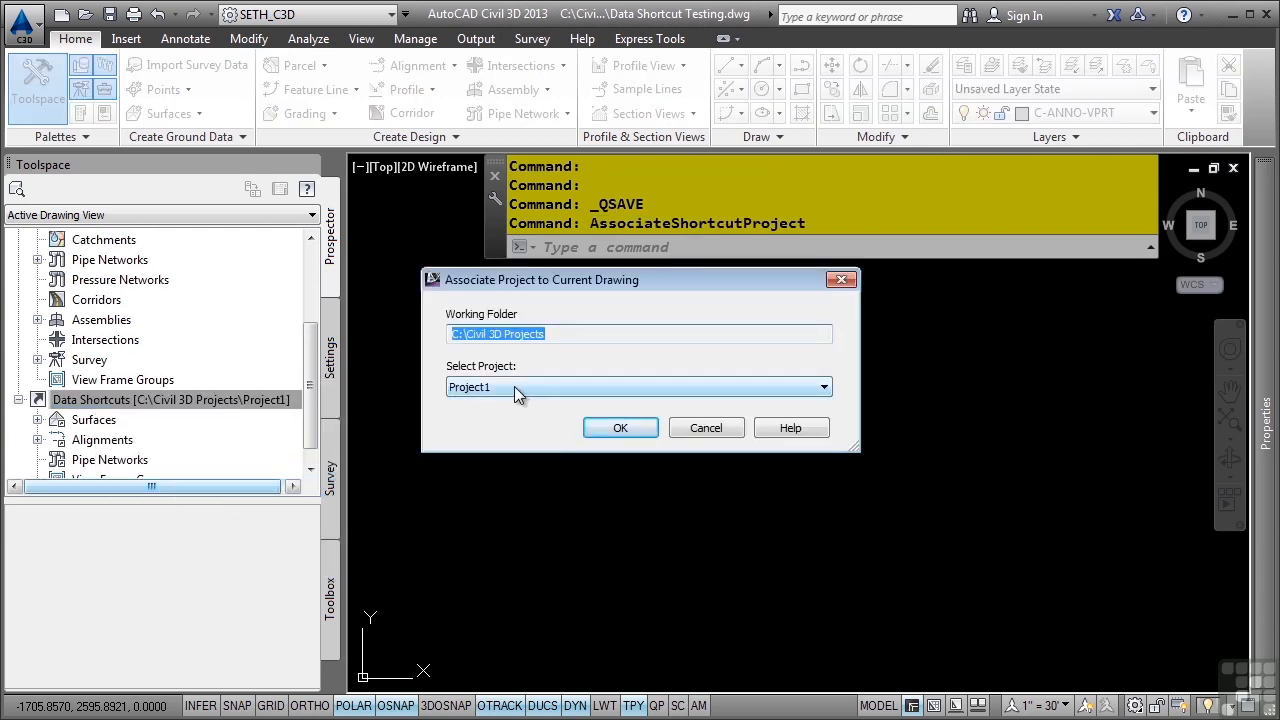
{"action": "left_click", "coordinate": [635, 425]}
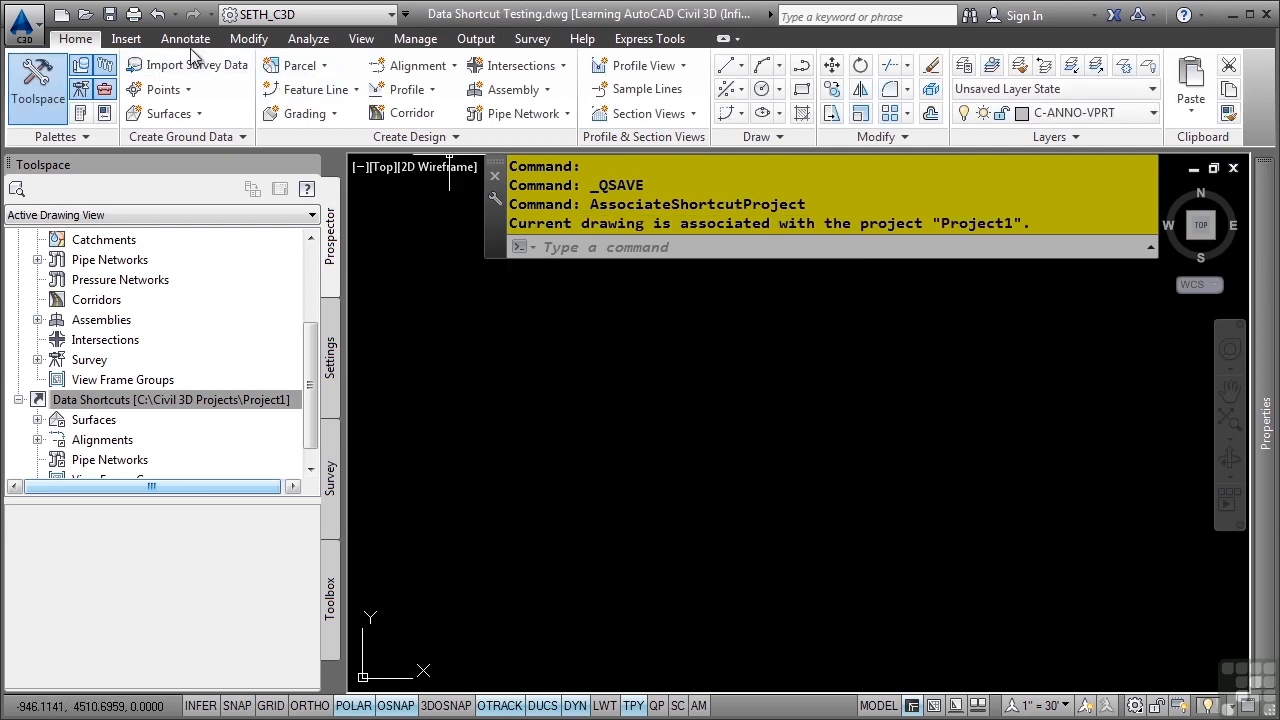
{"action": "left_click", "coordinate": [110, 14]}
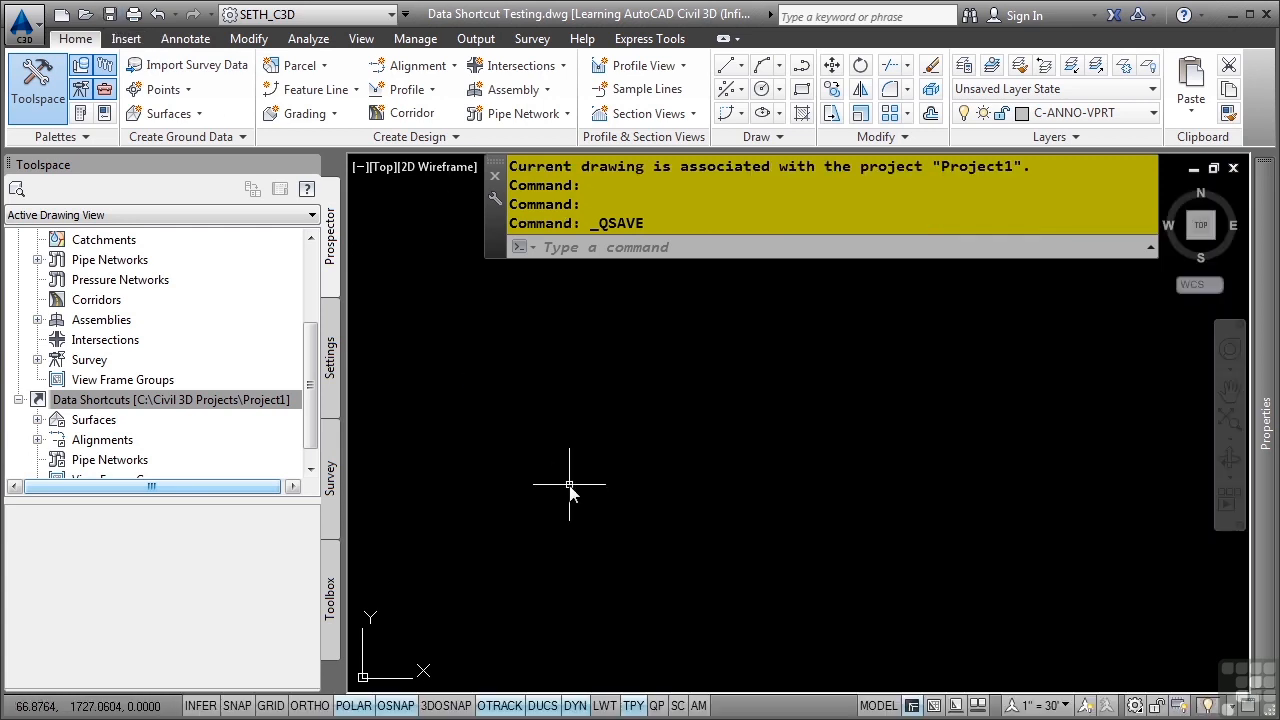
Step: Create a surface reference from the Combined EG shortcut, name it Existing, and zoom to the drawing's extents
{"action": "left_click", "coordinate": [121, 402]}
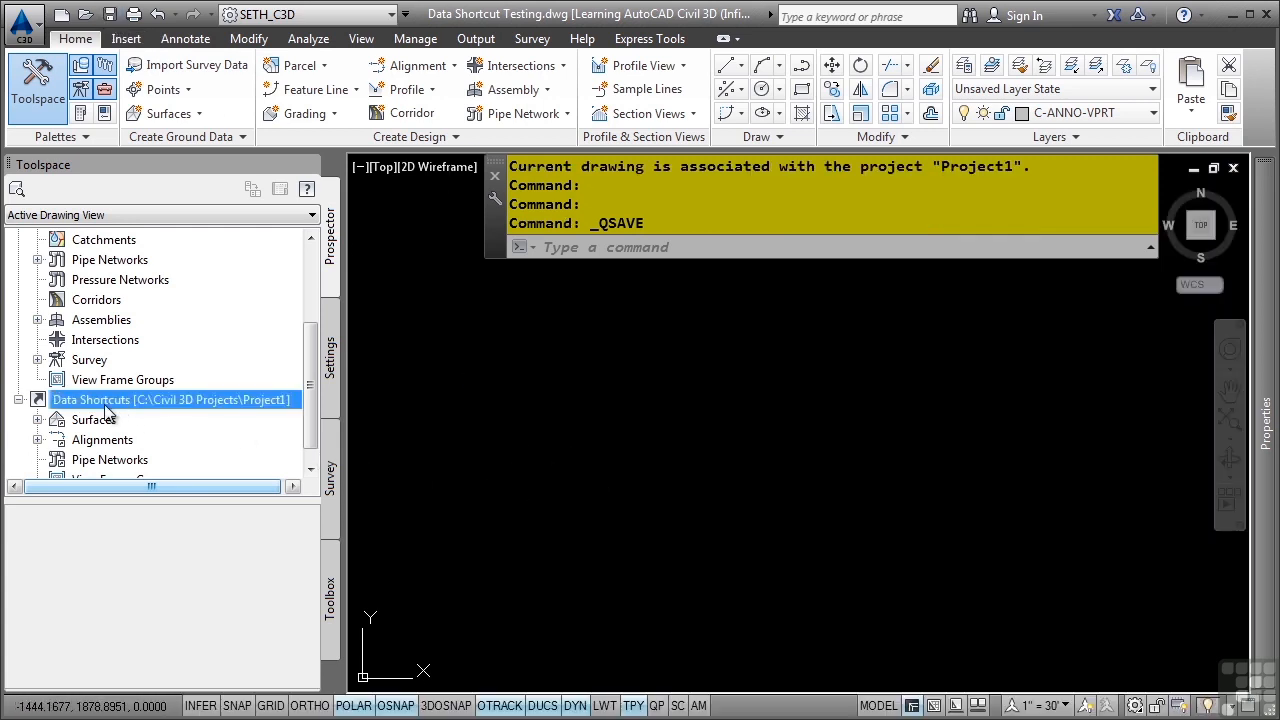
{"action": "double_click", "coordinate": [50, 422]}
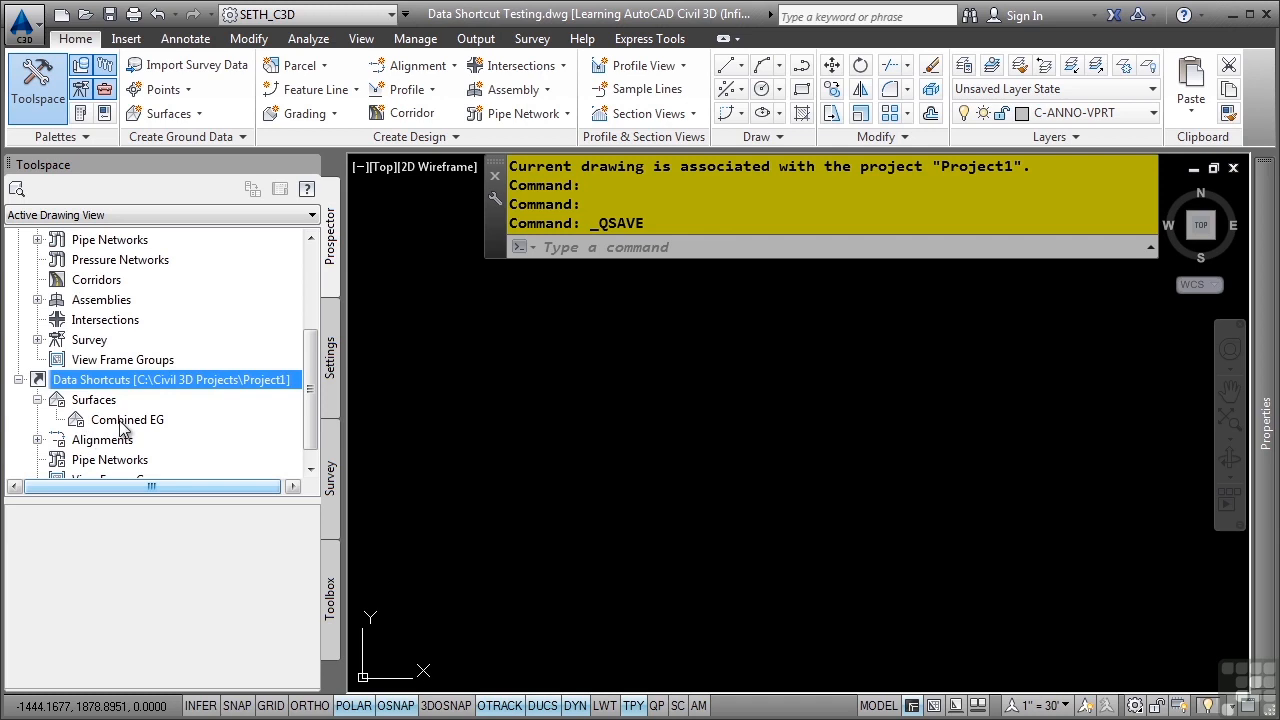
{"action": "right_click", "coordinate": [121, 422]}
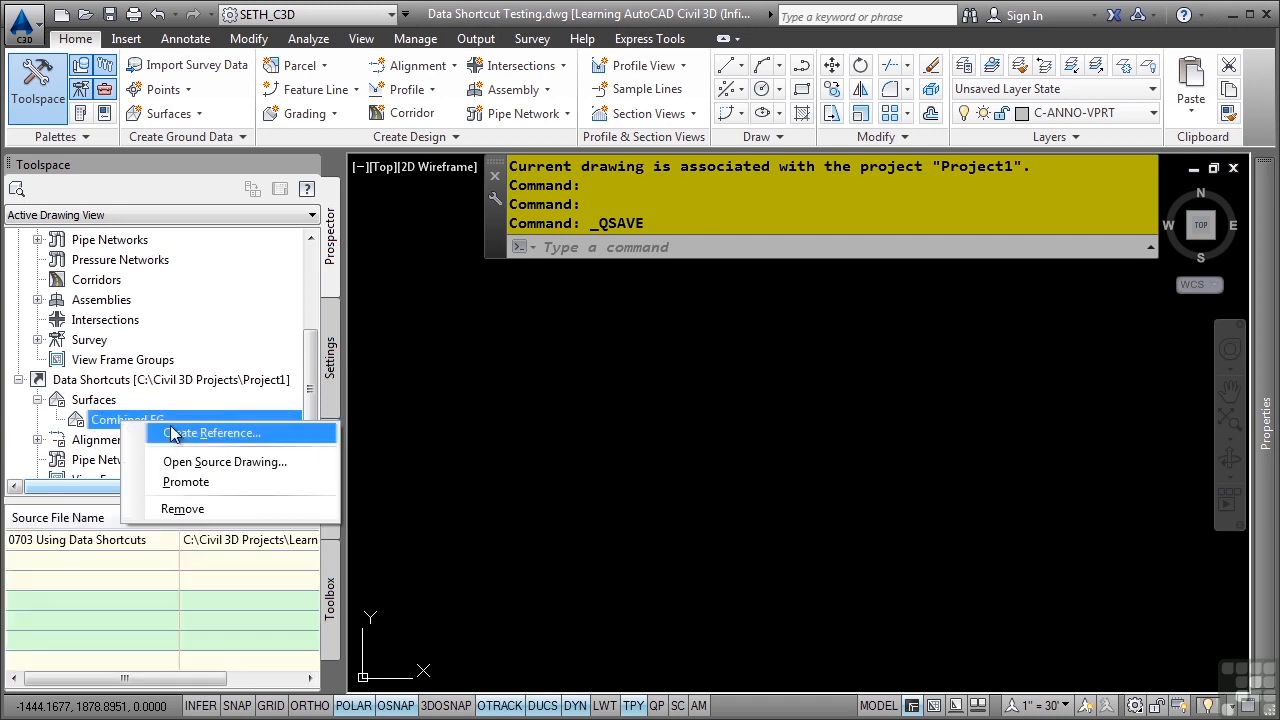
{"action": "left_click", "coordinate": [186, 432]}
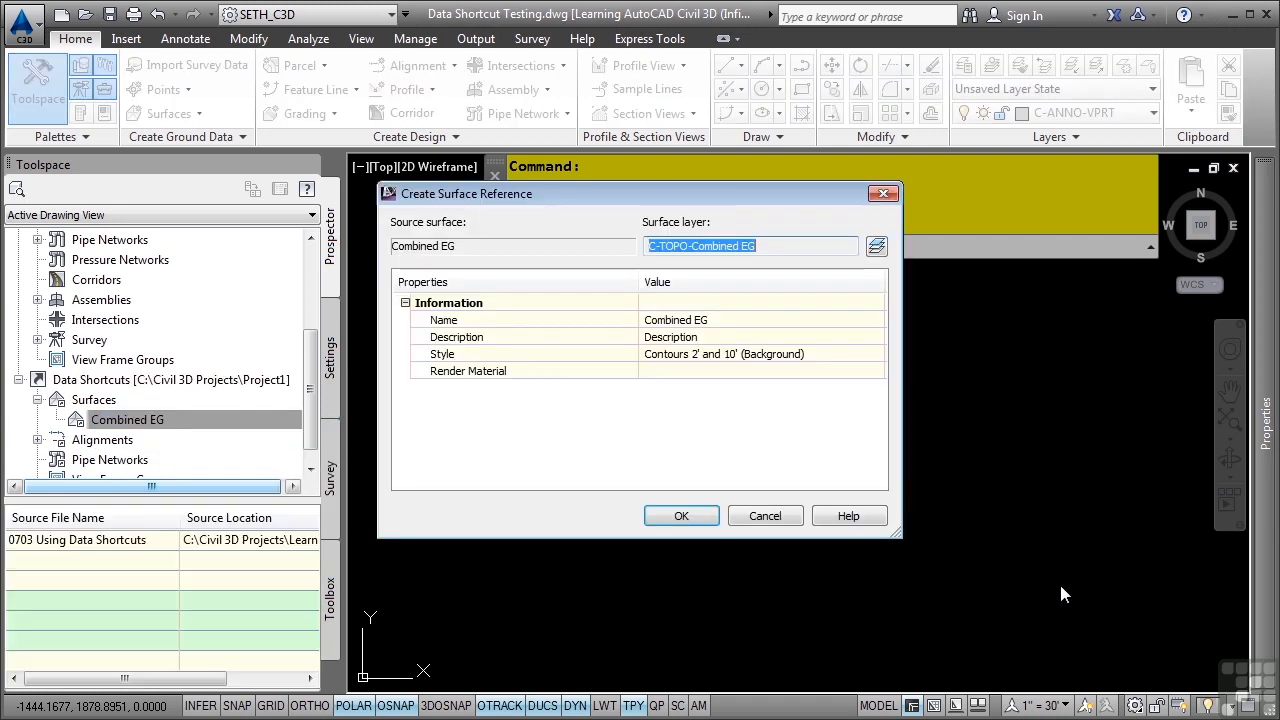
{"action": "left_click", "coordinate": [719, 320]}
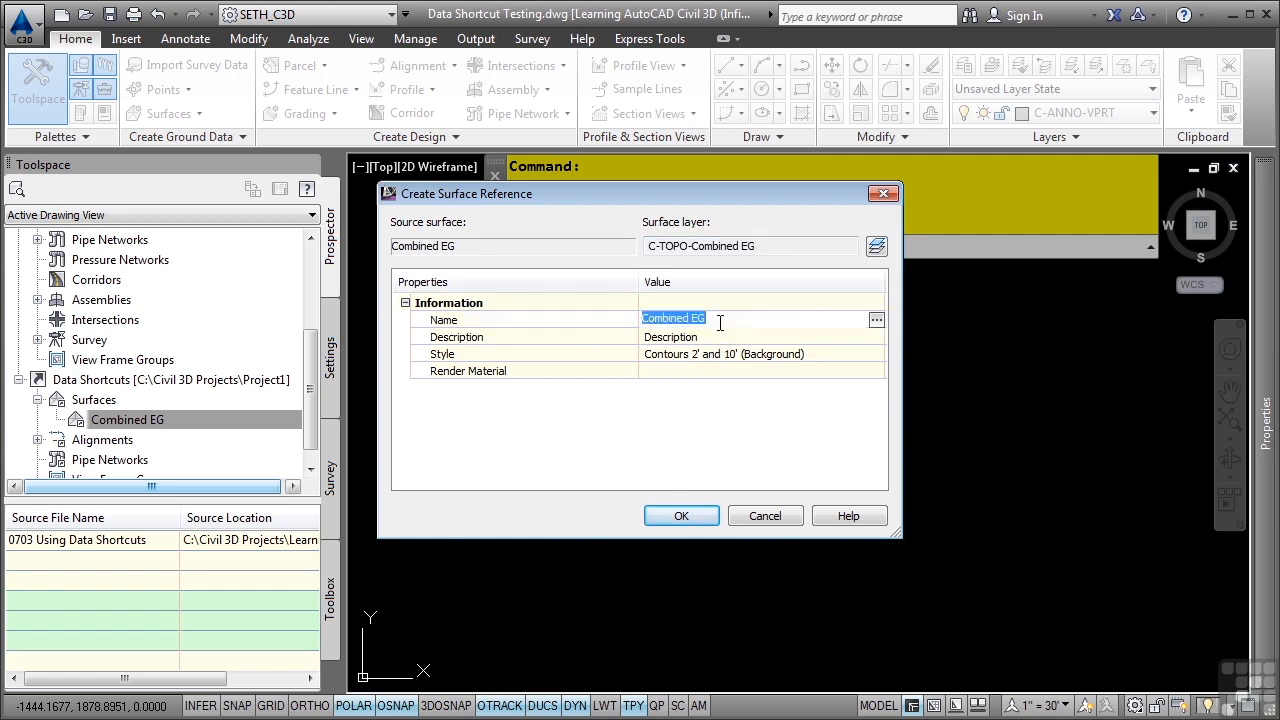
{"action": "type", "text": "Existing"}
{"action": "key", "text": "Return"}
{"action": "left_click", "coordinate": [728, 338]}
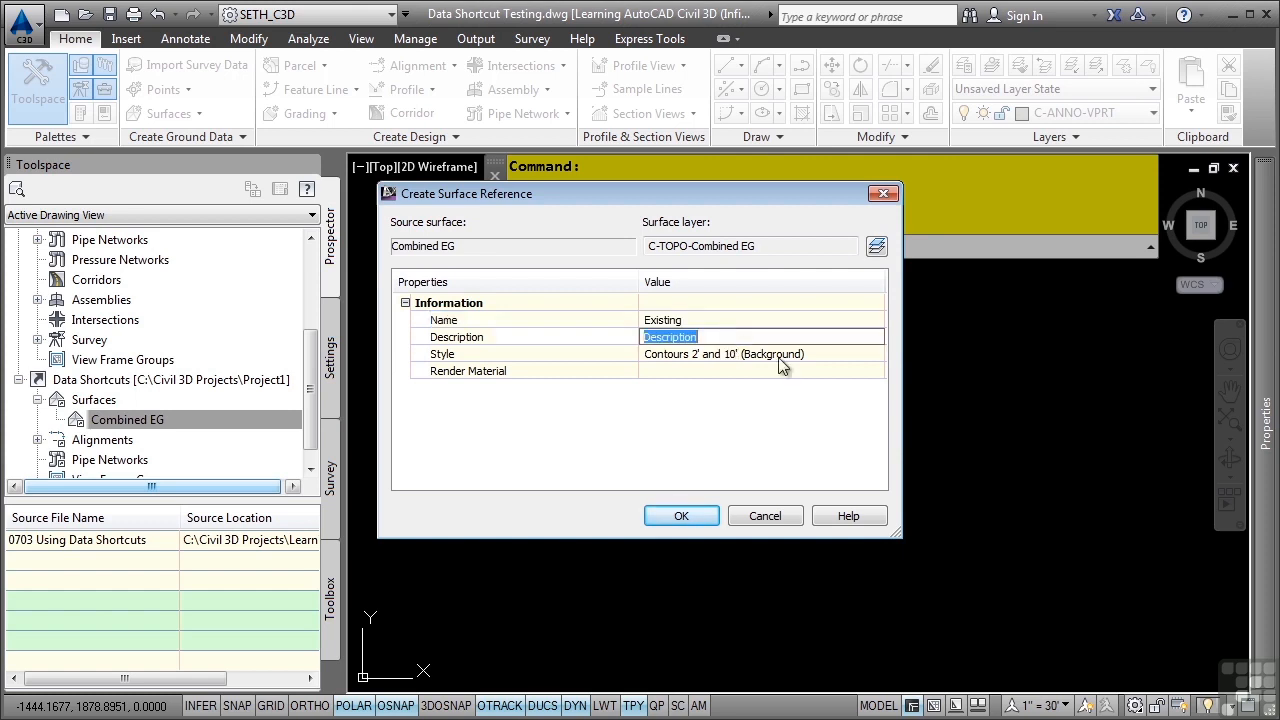
{"action": "key", "text": "Return"}
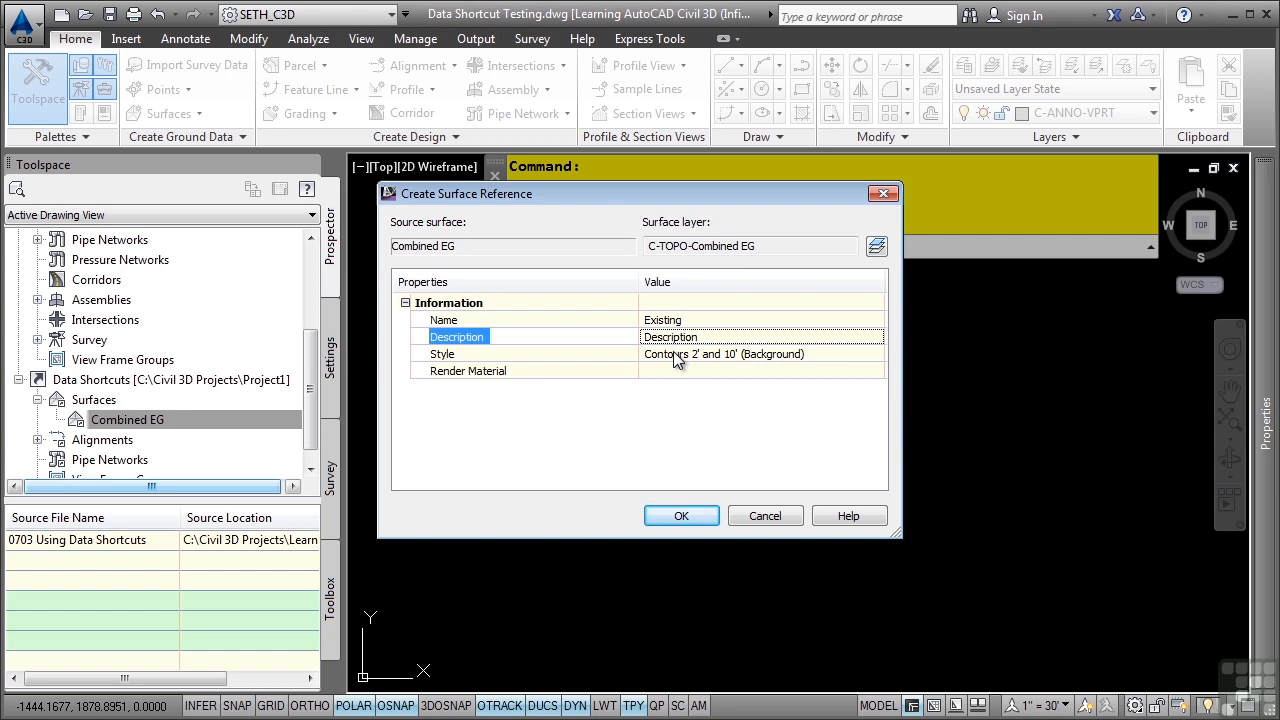
{"action": "left_click", "coordinate": [681, 516]}
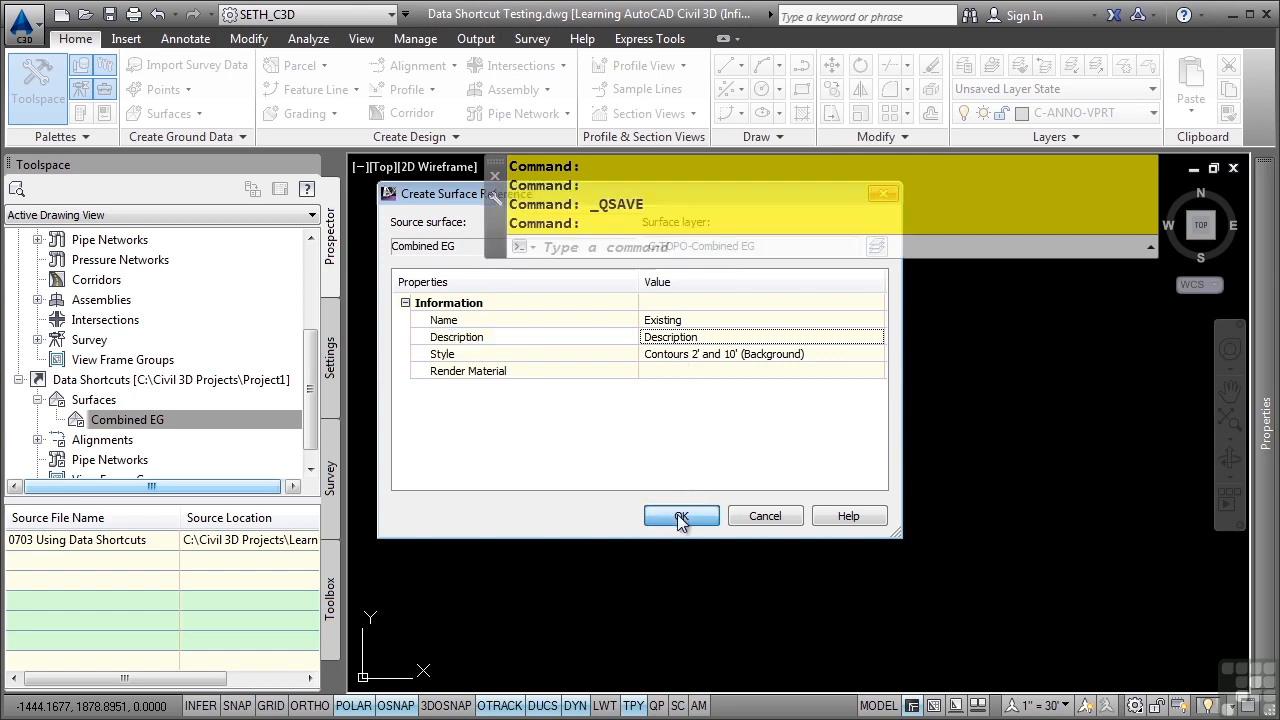
{"action": "middle_click", "coordinate": [678, 516]}
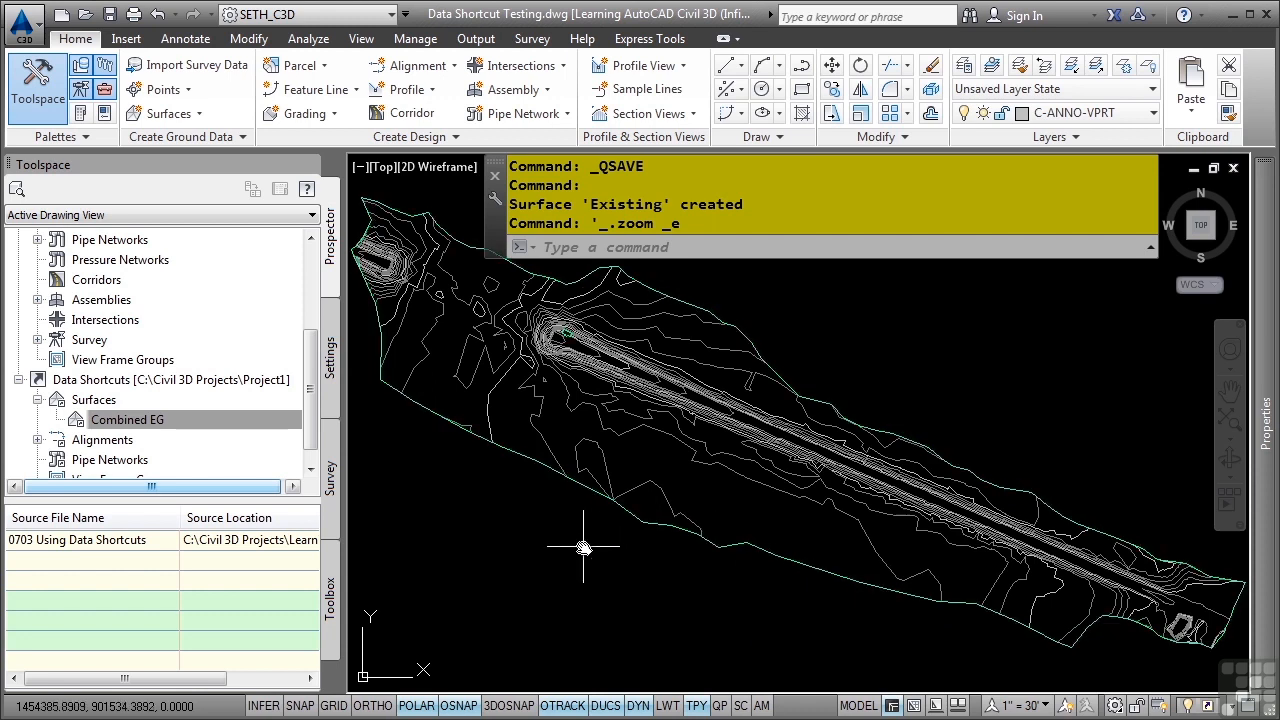
Step: Expand the drawing's Existing surface in Prospector and examine which components the referenced surface contains
{"action": "left_click", "coordinate": [311, 287]}
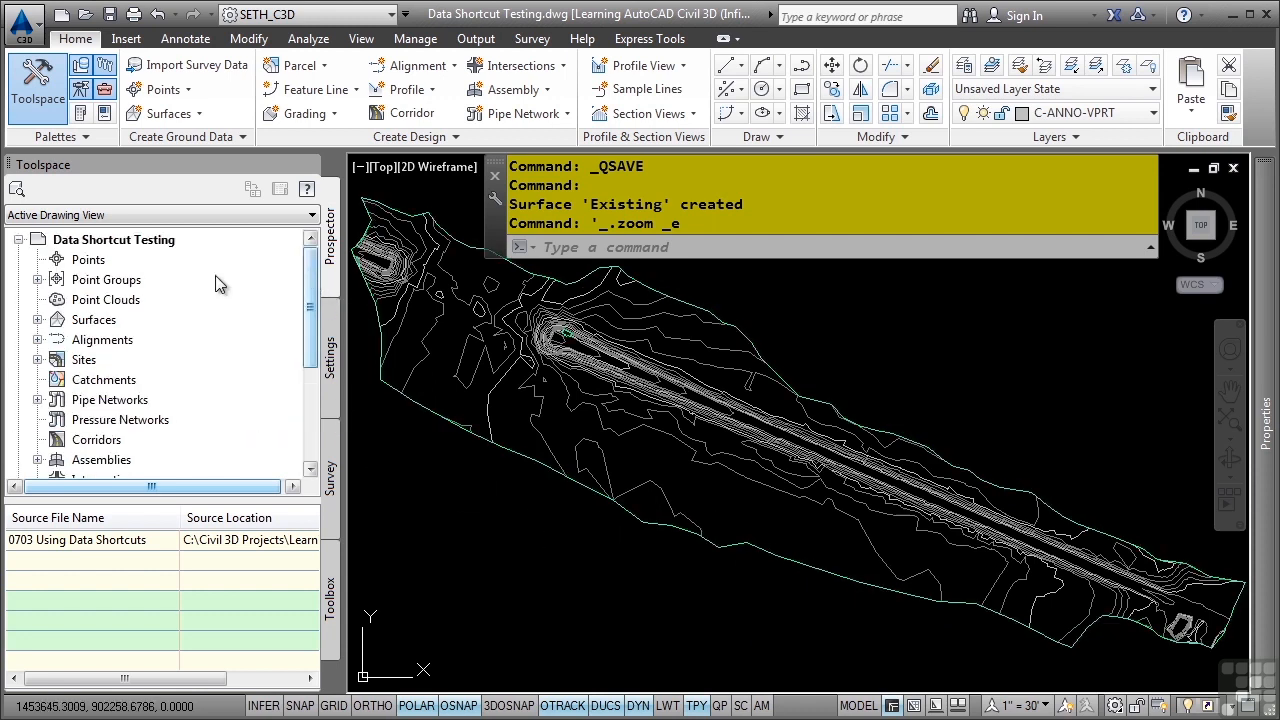
{"action": "left_click", "coordinate": [38, 320]}
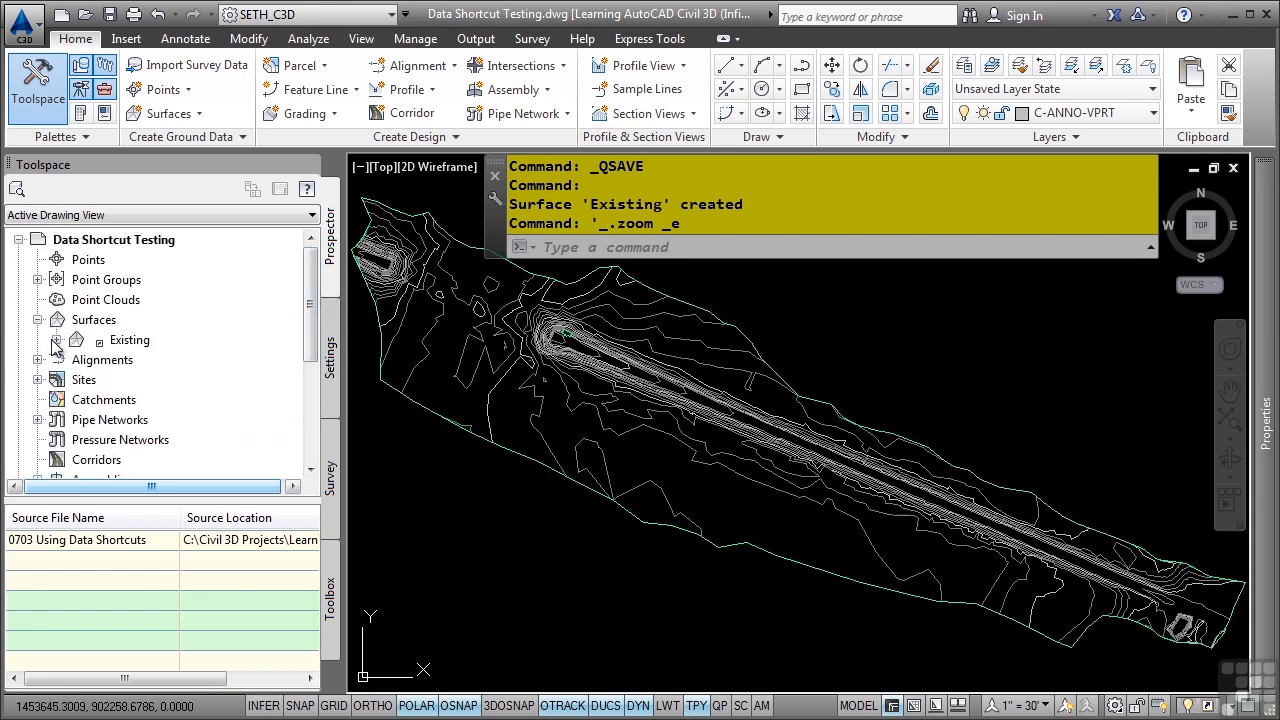
{"action": "left_click", "coordinate": [56, 340]}
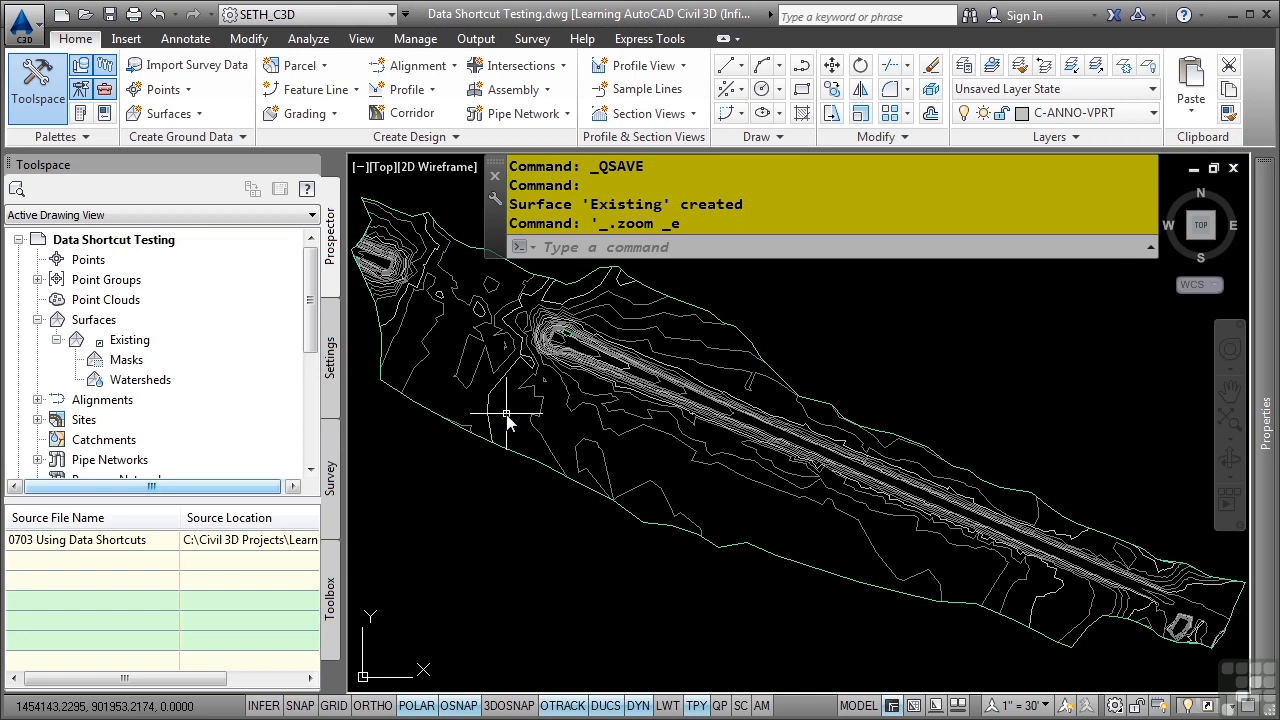
{"action": "mouse_move", "coordinate": [509, 420]}
Step: Create an alignment reference from the Bypass 1 centerline shortcut, with no site, the Proposed style and the All Labels label set
{"action": "scroll", "coordinate": [232, 357], "scroll_direction": "down", "scroll_amount": 2}
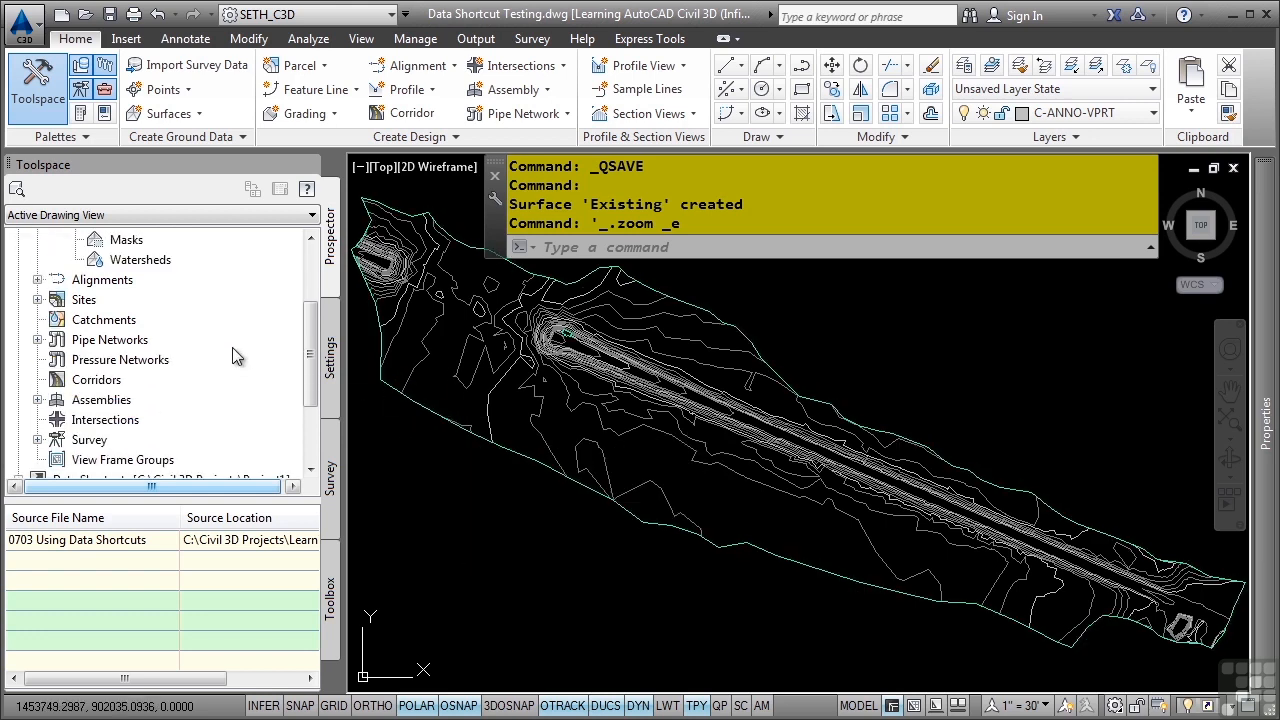
{"action": "scroll", "coordinate": [232, 357], "scroll_direction": "down", "scroll_amount": 2}
{"action": "left_click", "coordinate": [37, 420]}
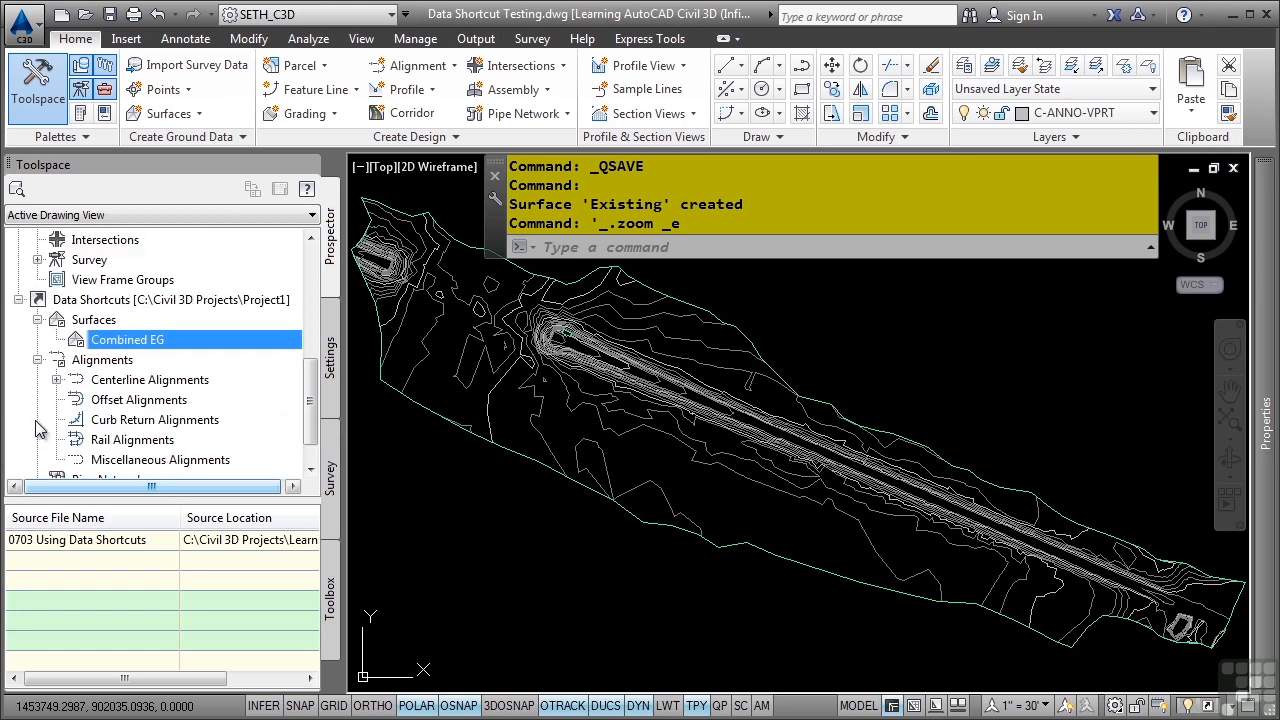
{"action": "left_click", "coordinate": [57, 380]}
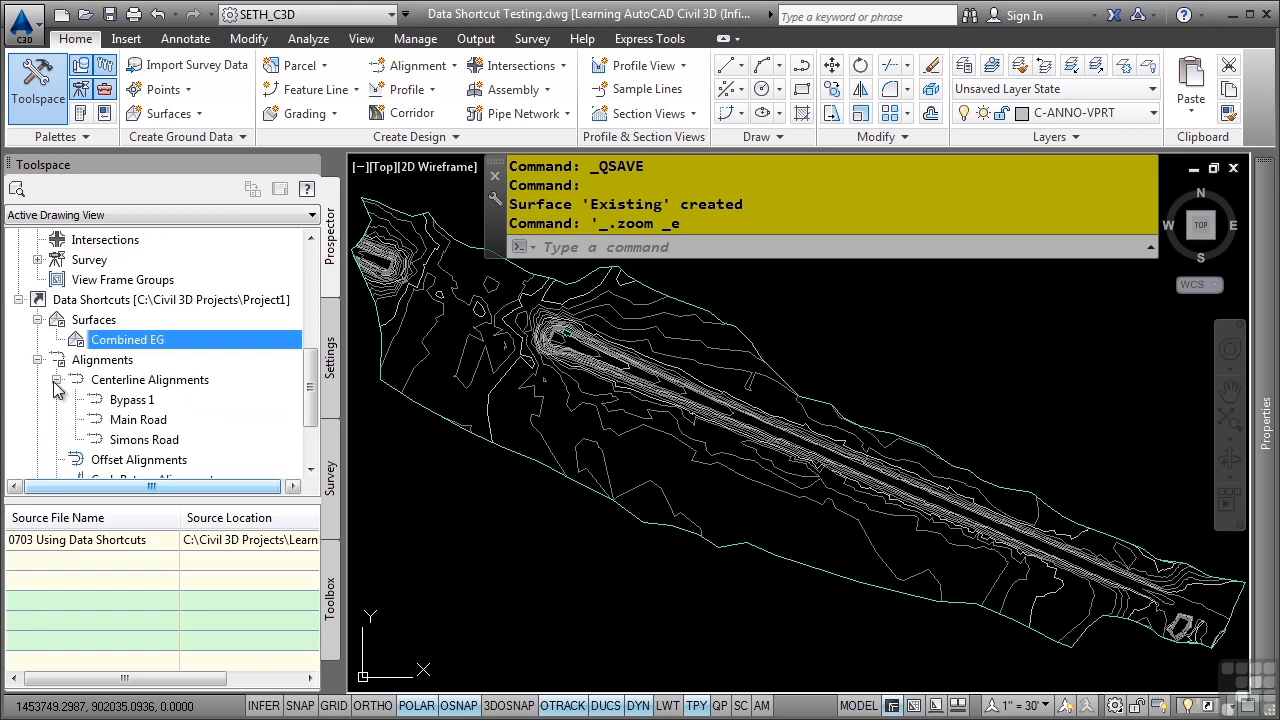
{"action": "right_click", "coordinate": [130, 404]}
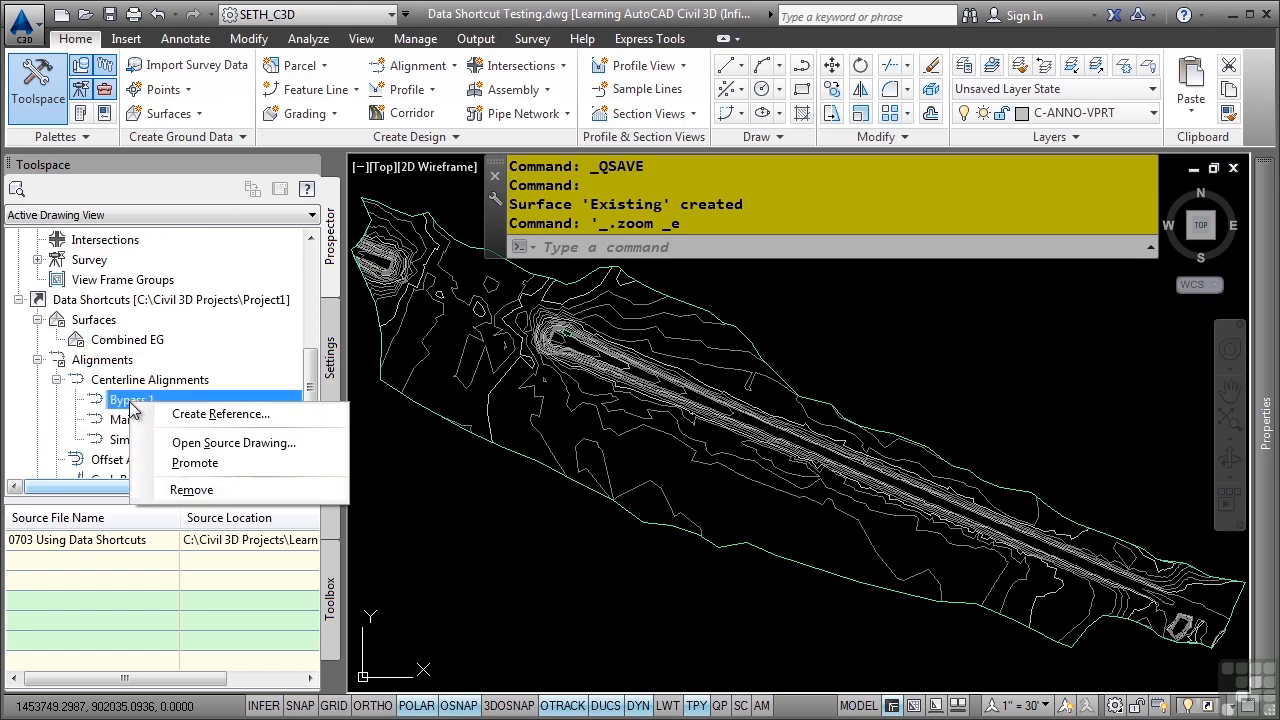
{"action": "left_click", "coordinate": [222, 414]}
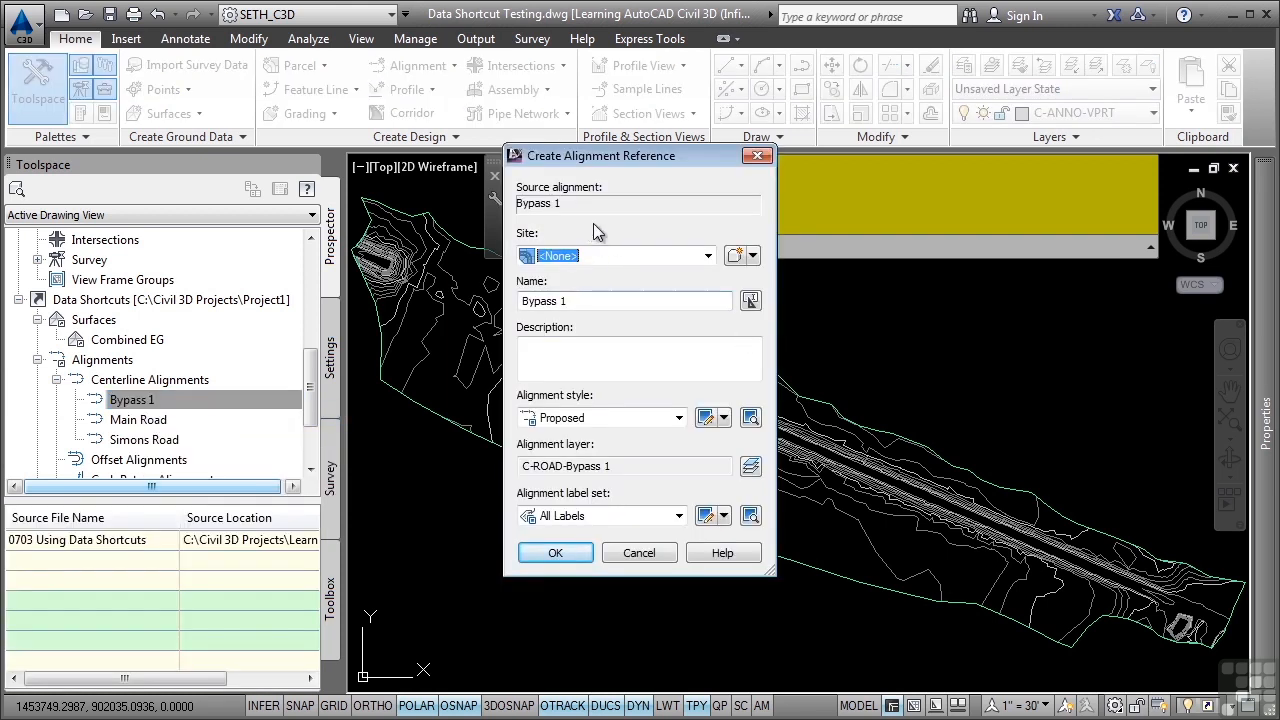
{"action": "left_click", "coordinate": [606, 300]}
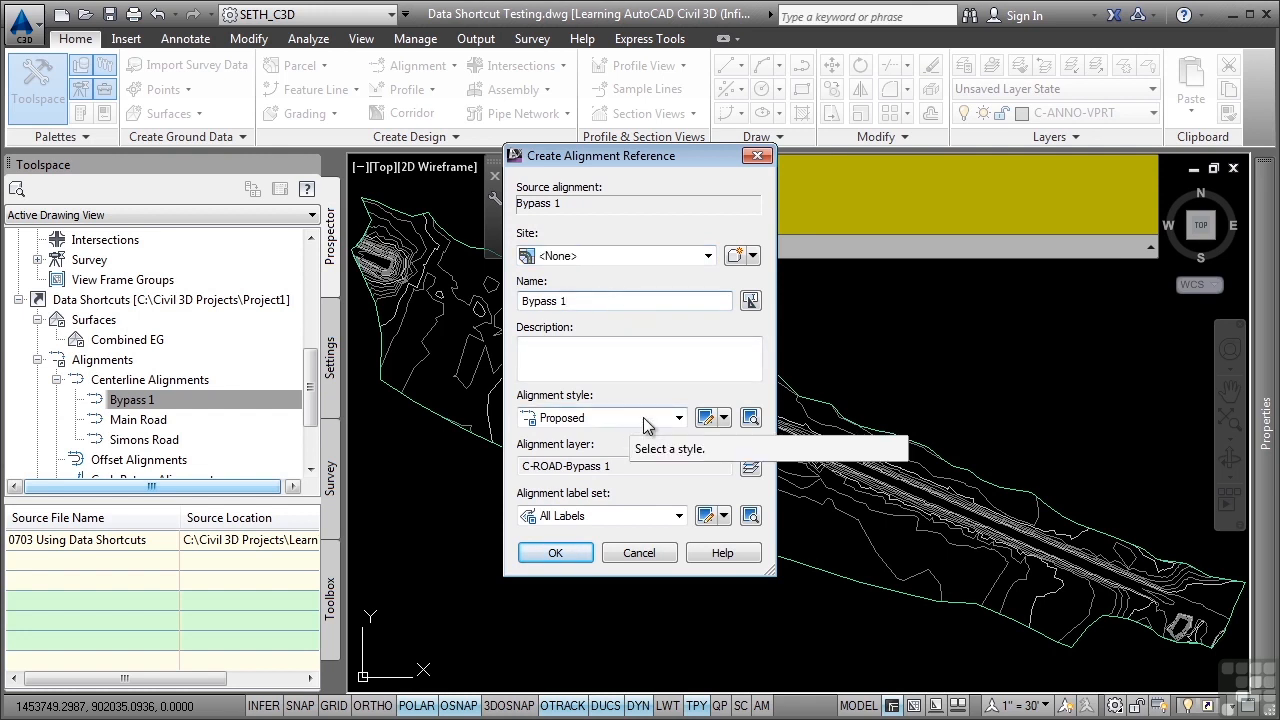
{"action": "left_click", "coordinate": [619, 513]}
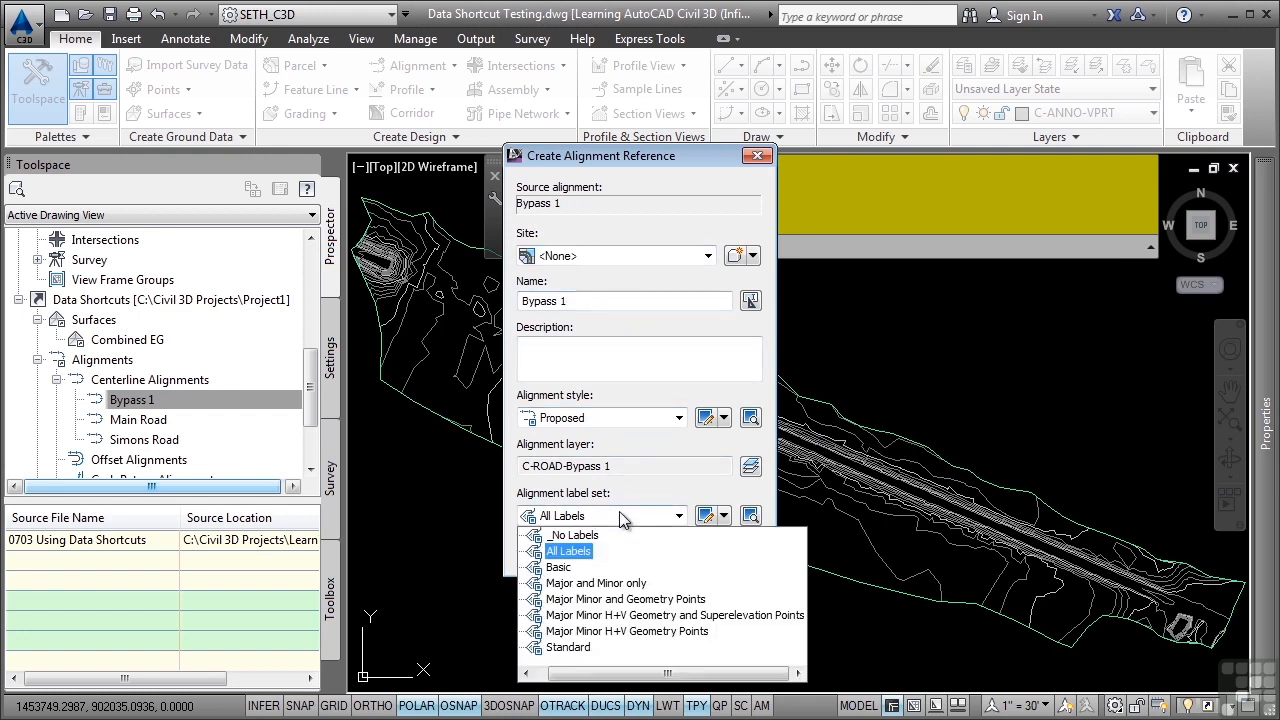
{"action": "left_click", "coordinate": [566, 568]}
{"action": "left_click", "coordinate": [558, 567]}
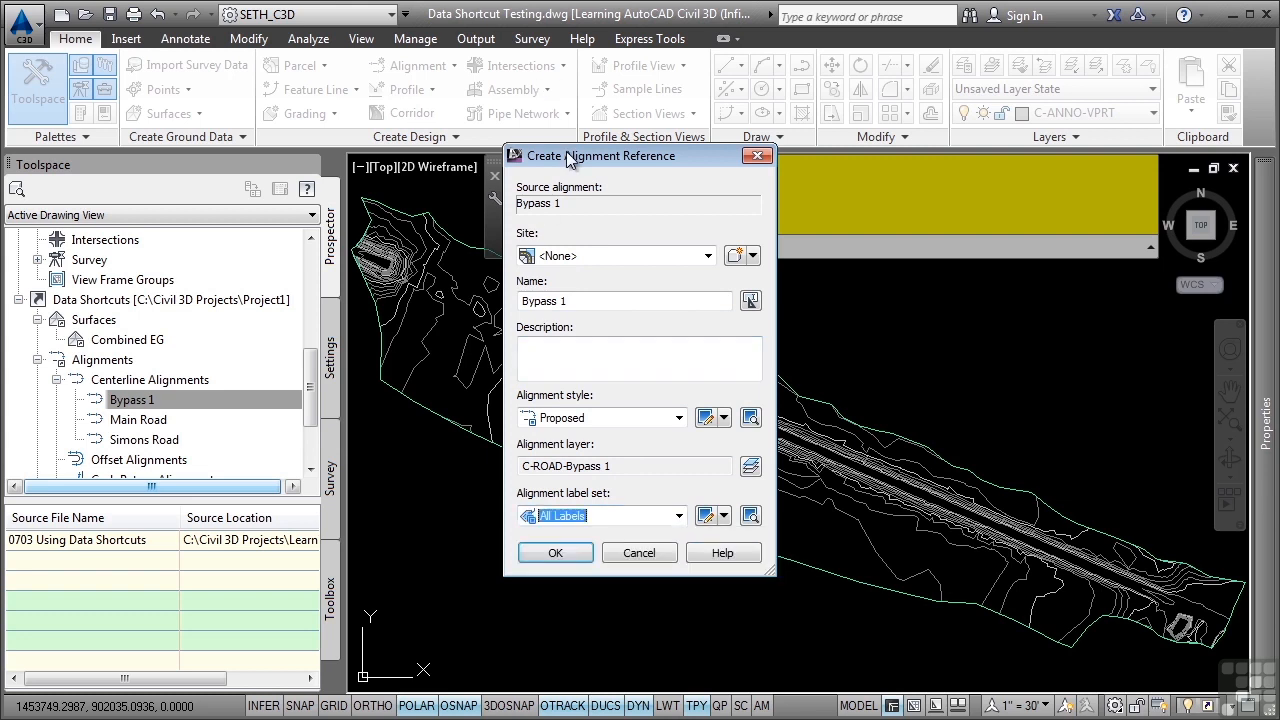
{"action": "left_click", "coordinate": [571, 634]}
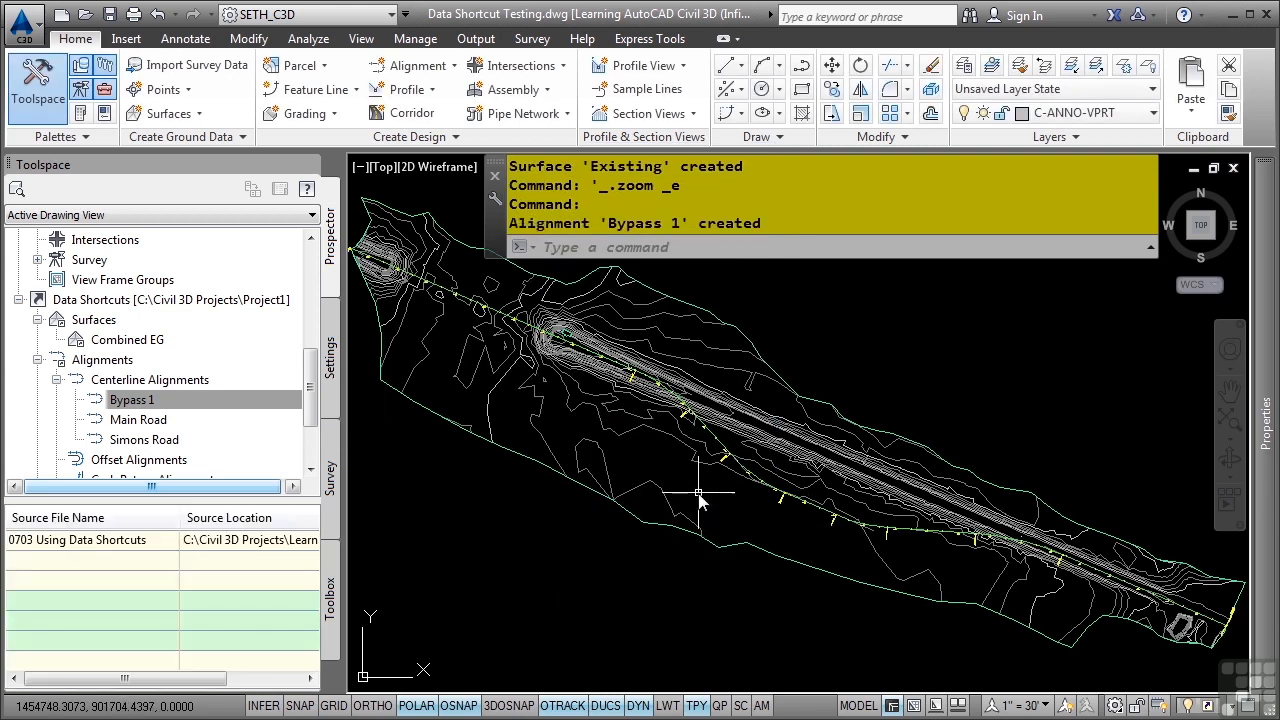
Step: Select the referenced Bypass 1 alignment and examine its labels and geometry for editing grips
{"action": "scroll", "coordinate": [733, 519], "scroll_direction": "up", "scroll_amount": 5}
{"action": "middle_click_drag", "start_coordinate": [733, 519], "coordinate": [543, 366]}
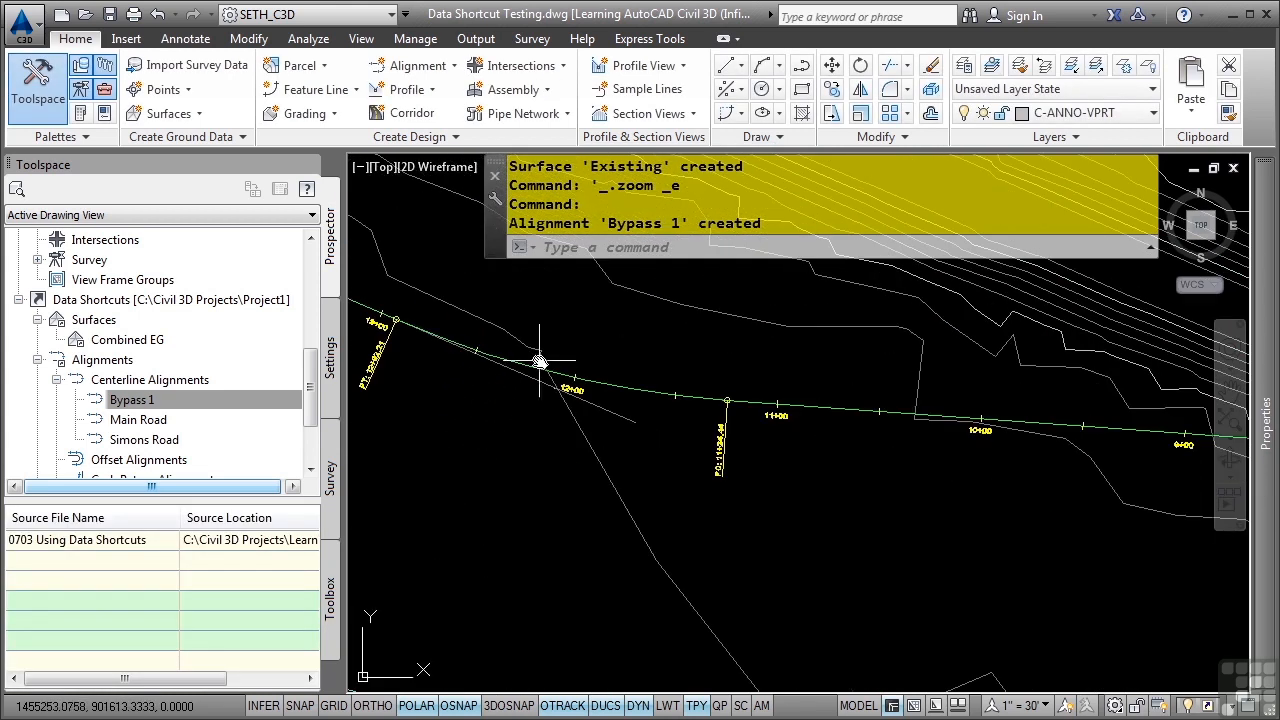
{"action": "left_click", "coordinate": [634, 388]}
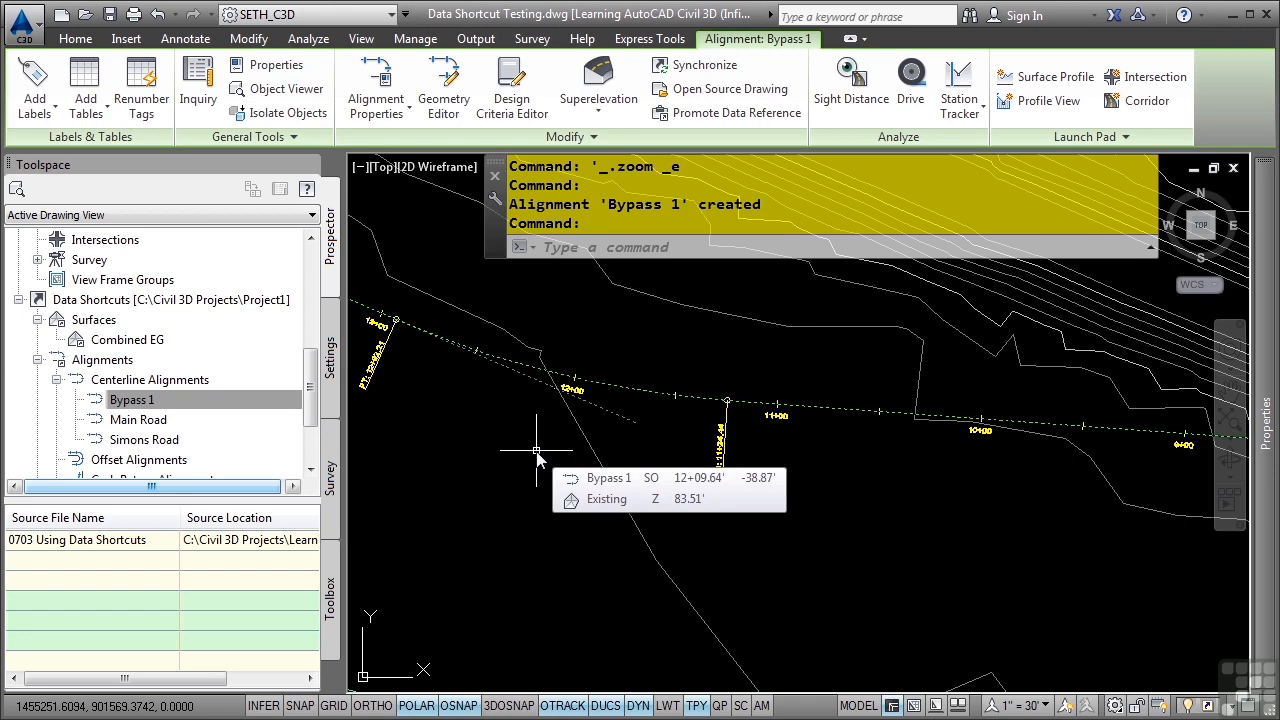
{"action": "middle_click_drag", "start_coordinate": [471, 443], "coordinate": [793, 497]}
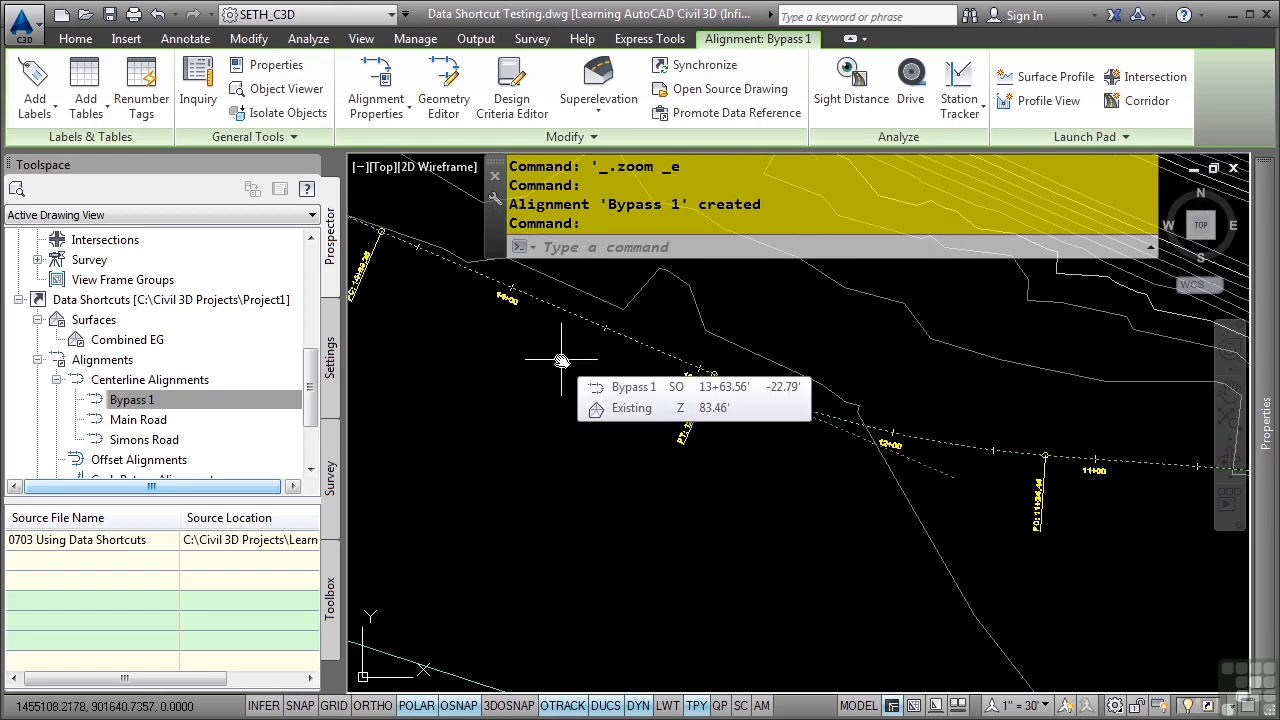
Step: Collapse the Data Shortcuts alignments and project branch in Prospector and look over the current drawing's object collections
{"action": "left_click", "coordinate": [39, 359]}
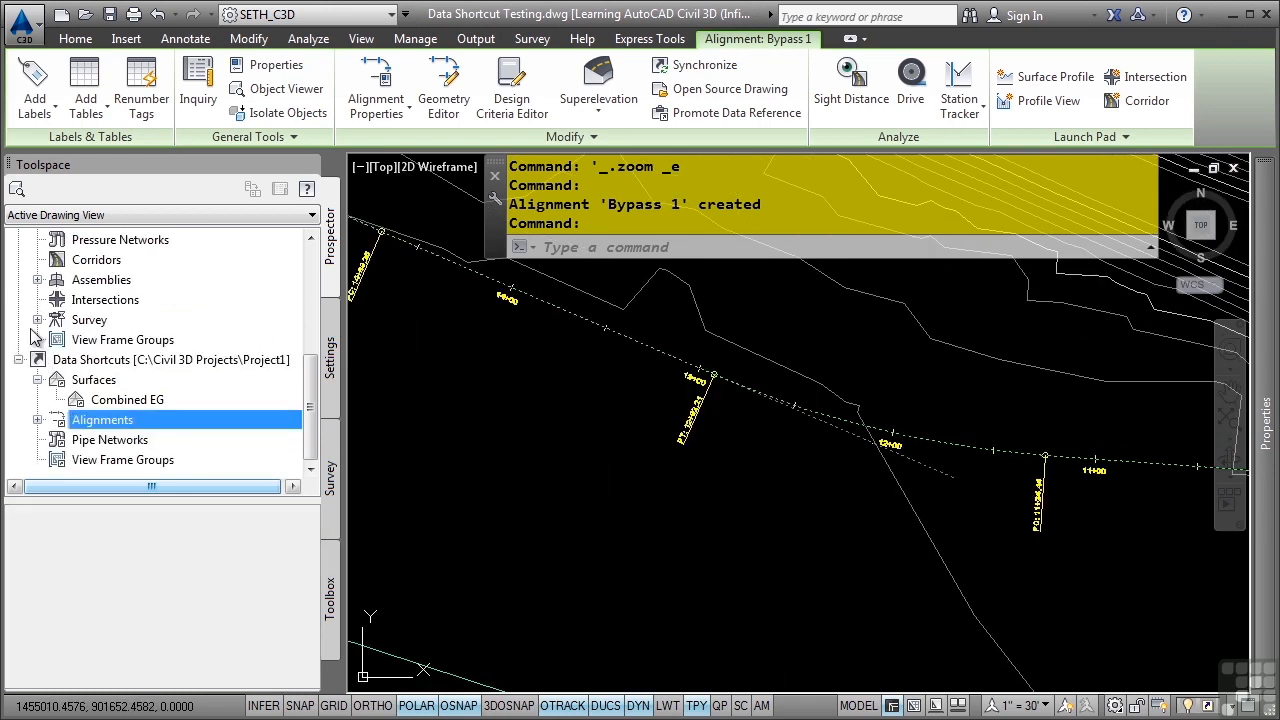
{"action": "left_click", "coordinate": [18, 359]}
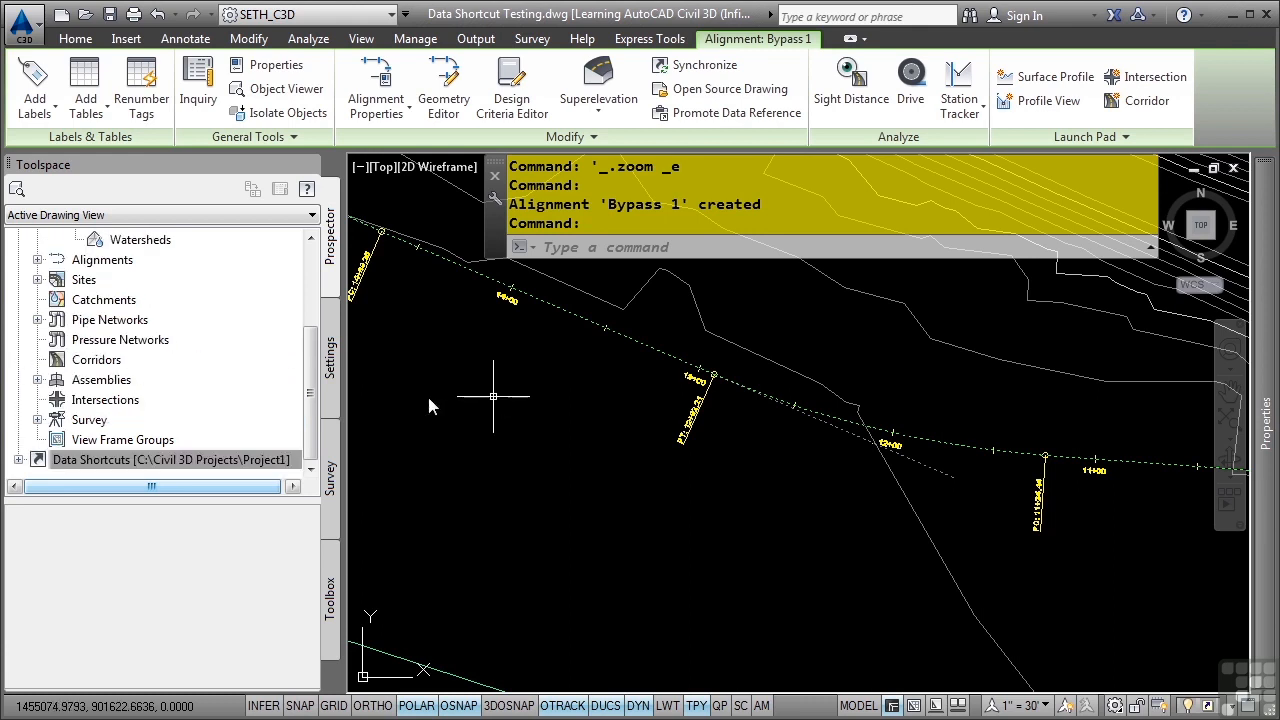
{"action": "scroll", "coordinate": [242, 360], "scroll_direction": "up", "scroll_amount": 3}
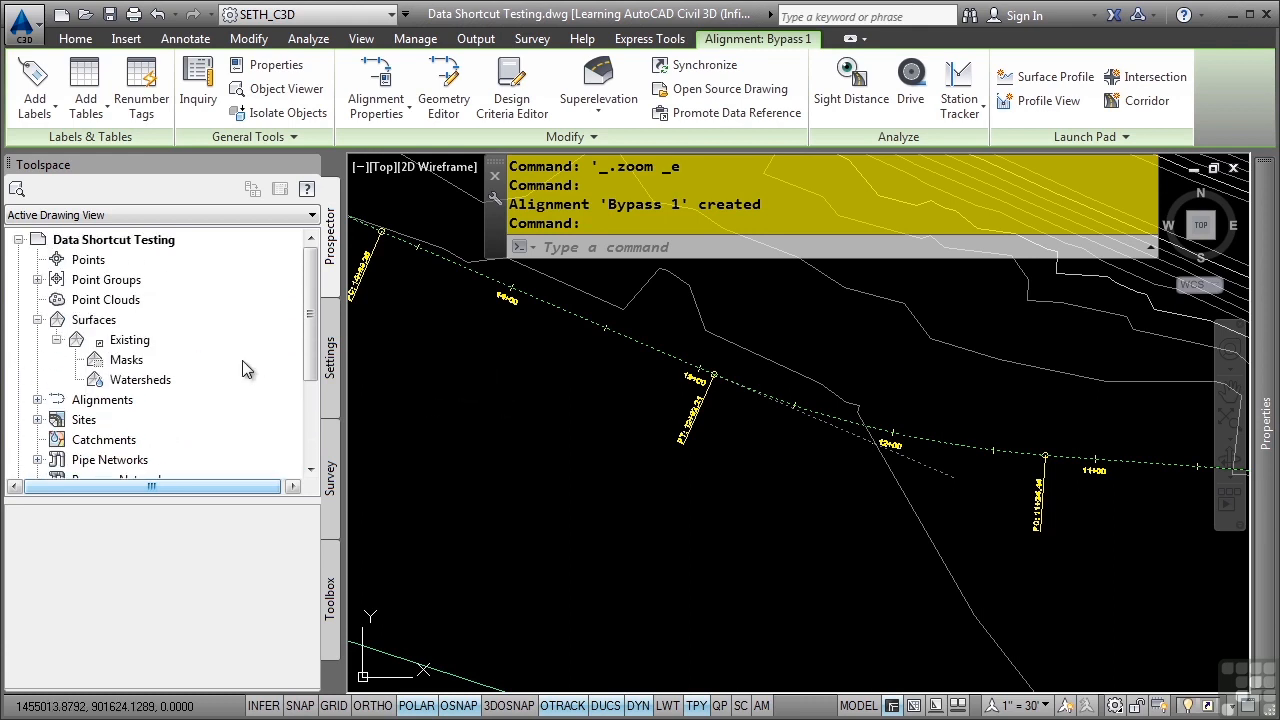
{"action": "scroll", "coordinate": [94, 360], "scroll_direction": "down", "scroll_amount": 3}
Step: Open the source drawing of the selected Bypass 1 alignment reference
{"action": "left_click", "coordinate": [572, 385]}
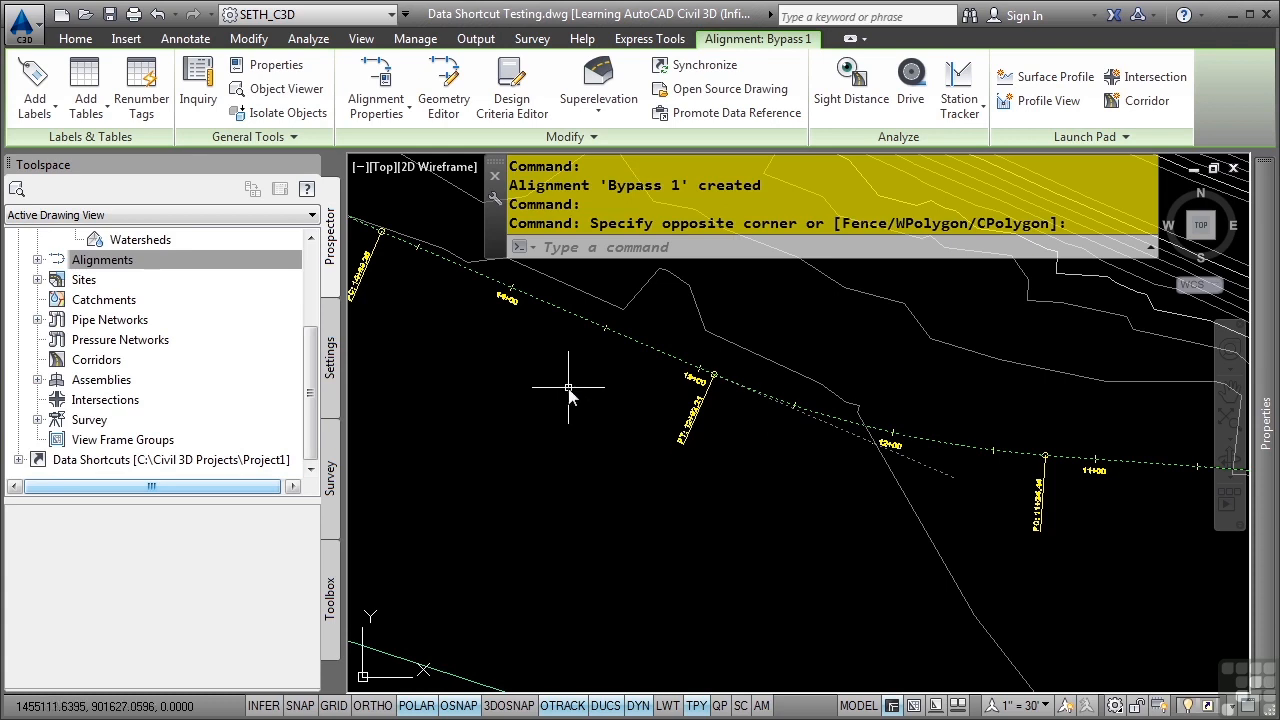
{"action": "right_click", "coordinate": [538, 425]}
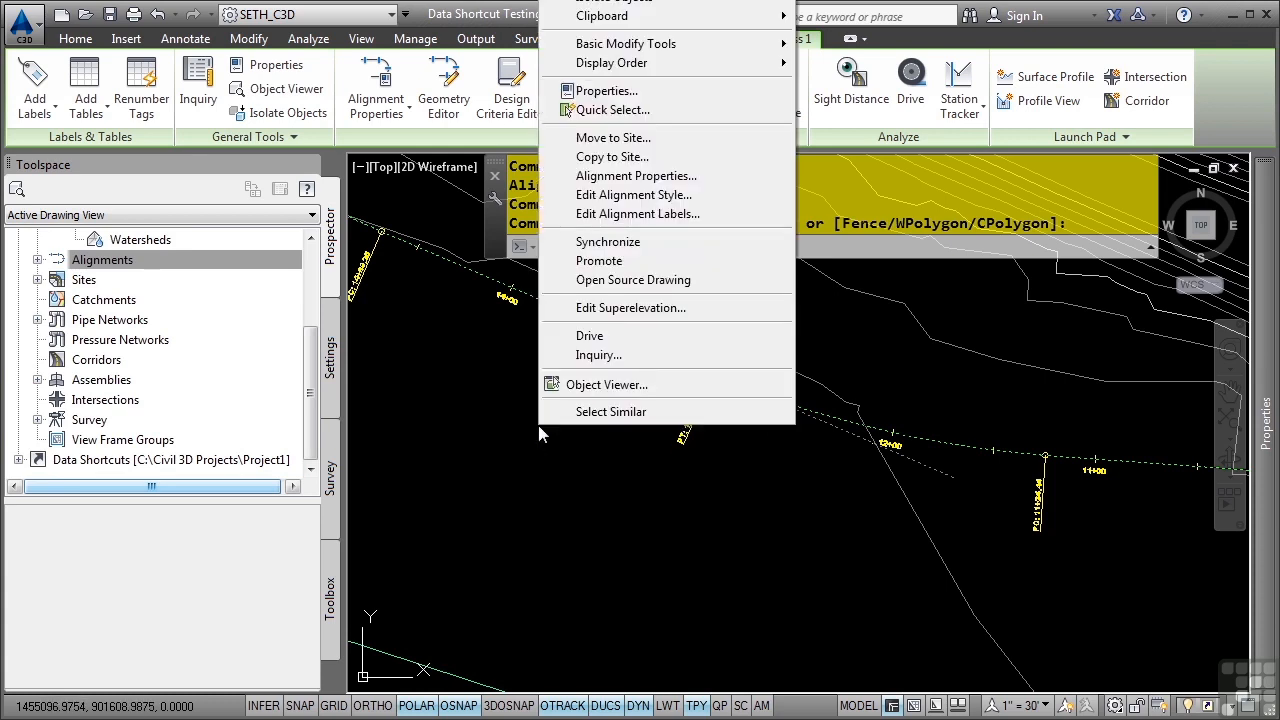
{"action": "left_click", "coordinate": [684, 281]}
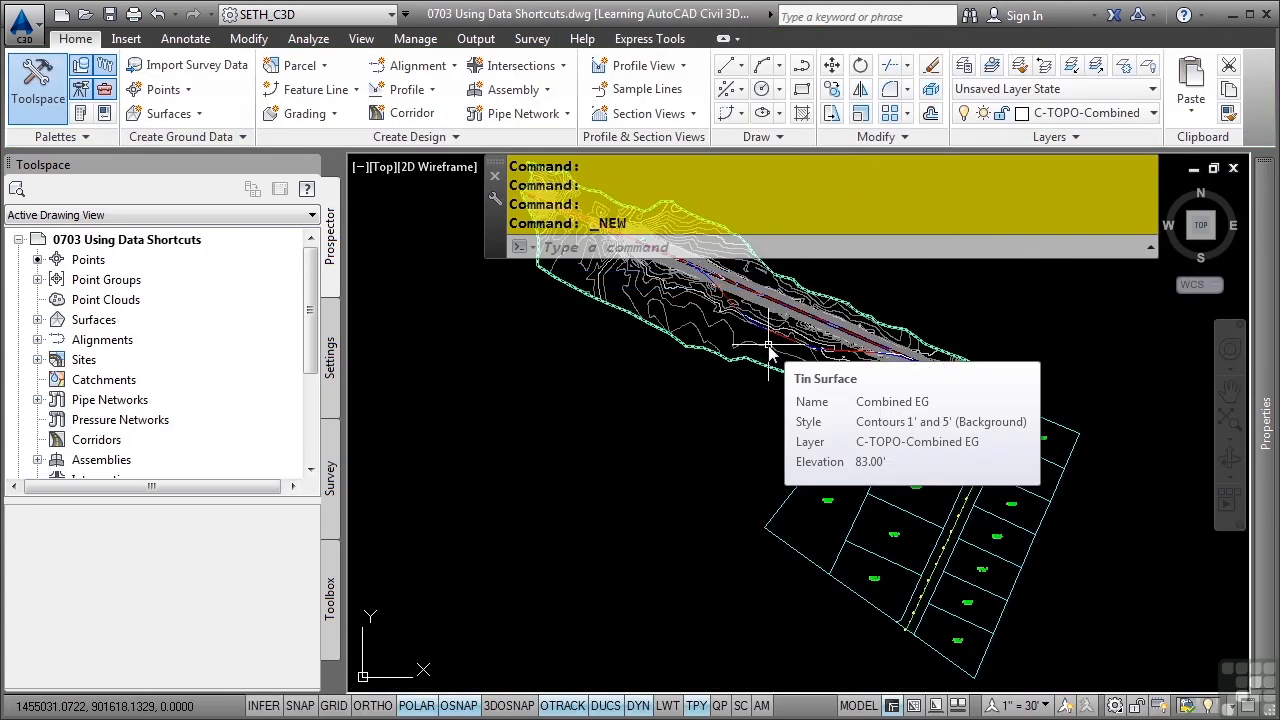
Step: Stretch the Bypass 1 tangent between its two curves slightly southwest in the source drawing and save the drawing
{"action": "scroll", "coordinate": [777, 330], "scroll_direction": "up", "scroll_amount": 5}
{"action": "middle_click_drag", "start_coordinate": [777, 346], "coordinate": [730, 432]}
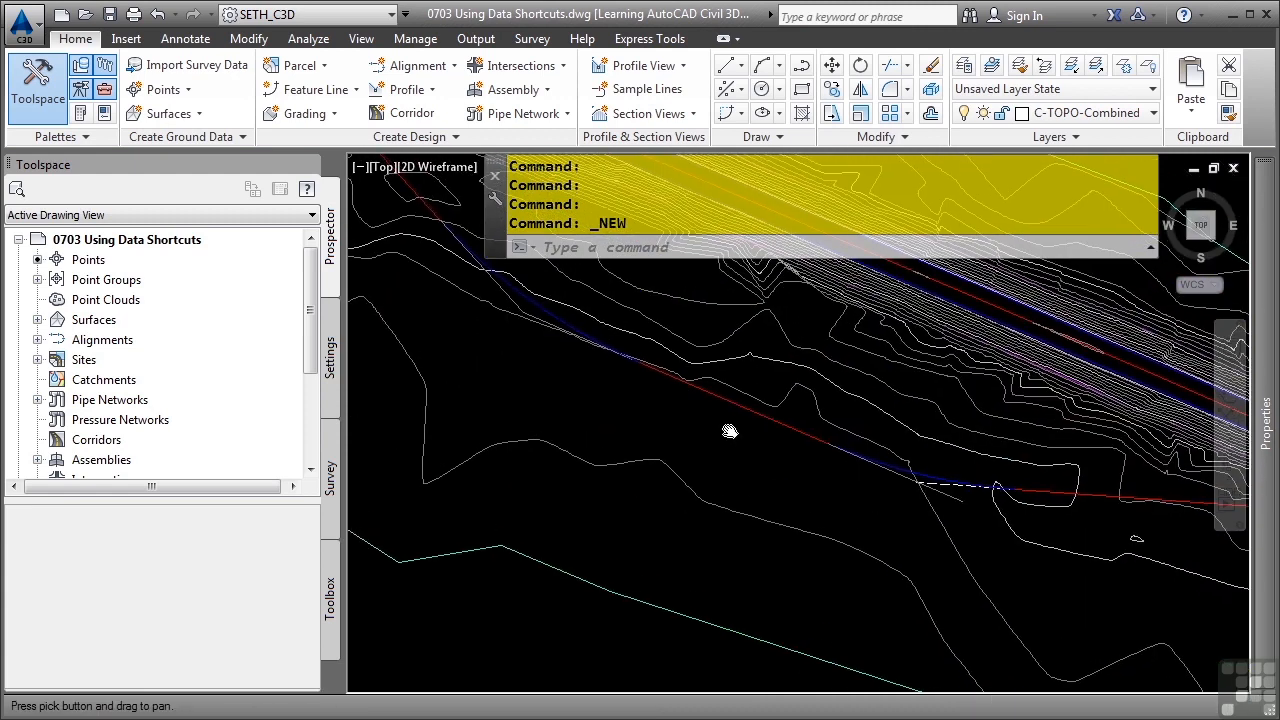
{"action": "left_click", "coordinate": [735, 404]}
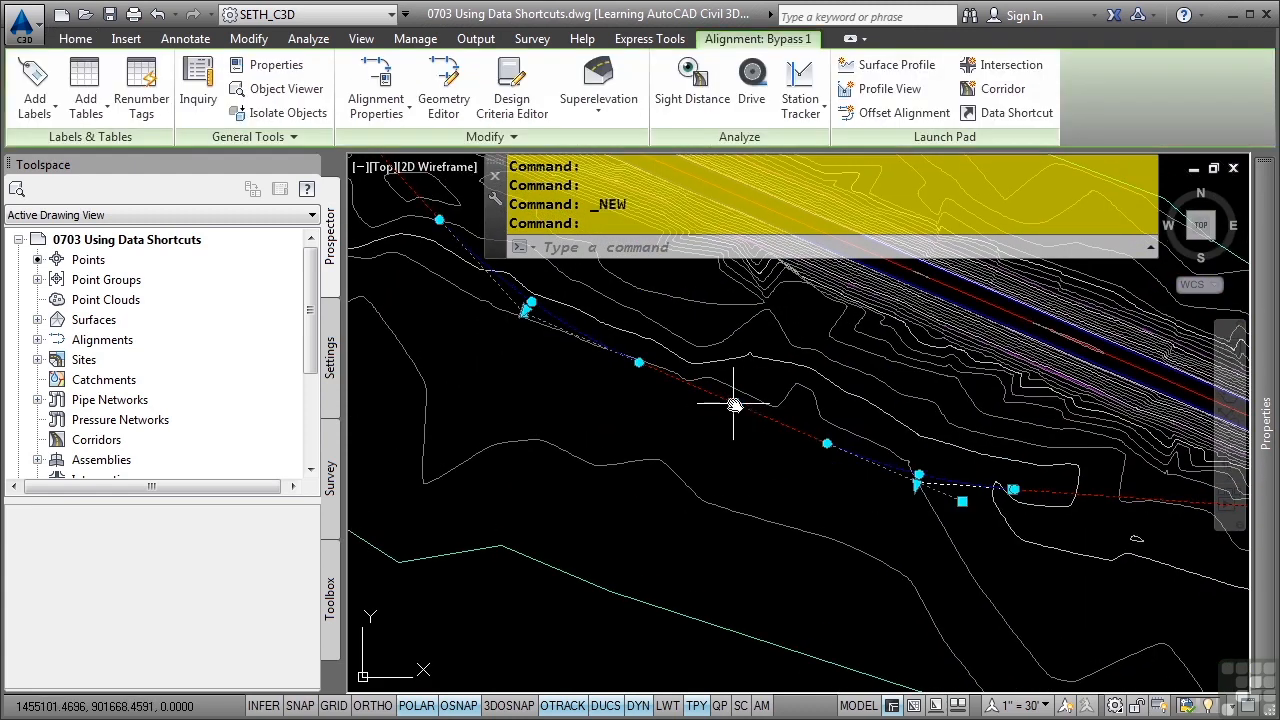
{"action": "left_click", "coordinate": [735, 404]}
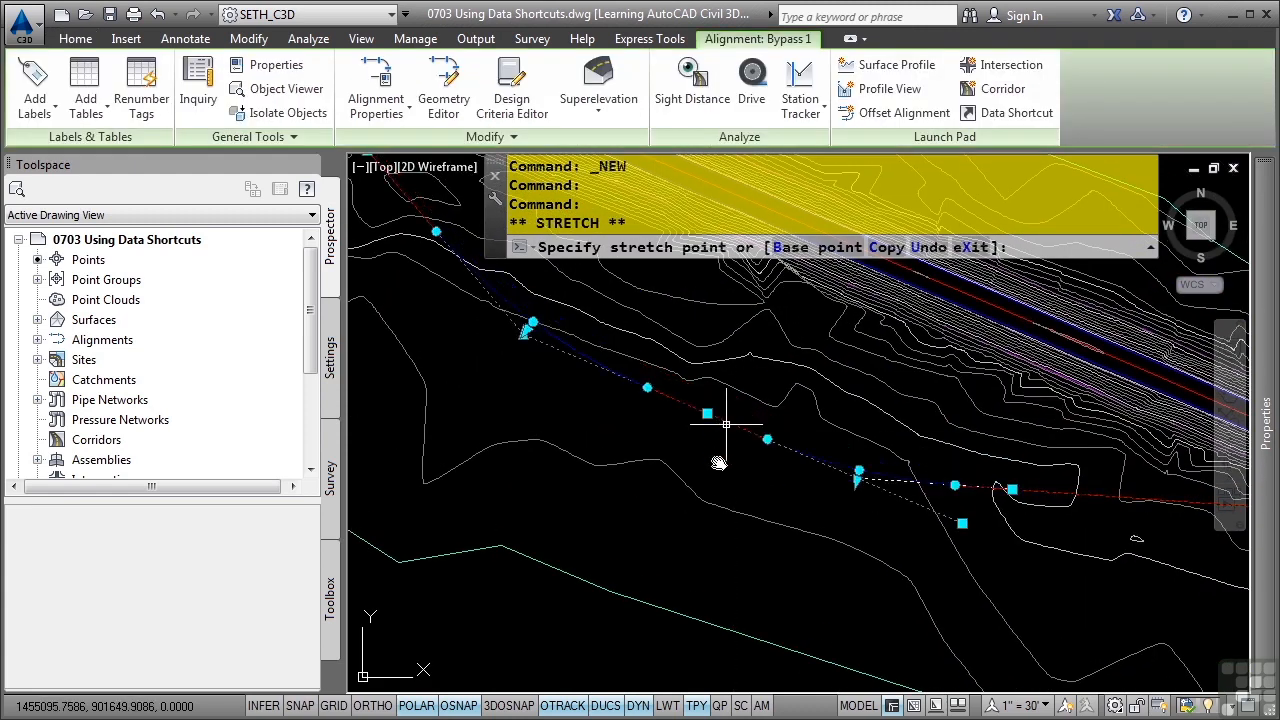
{"action": "left_click", "coordinate": [726, 424]}
{"action": "left_click", "coordinate": [112, 16]}
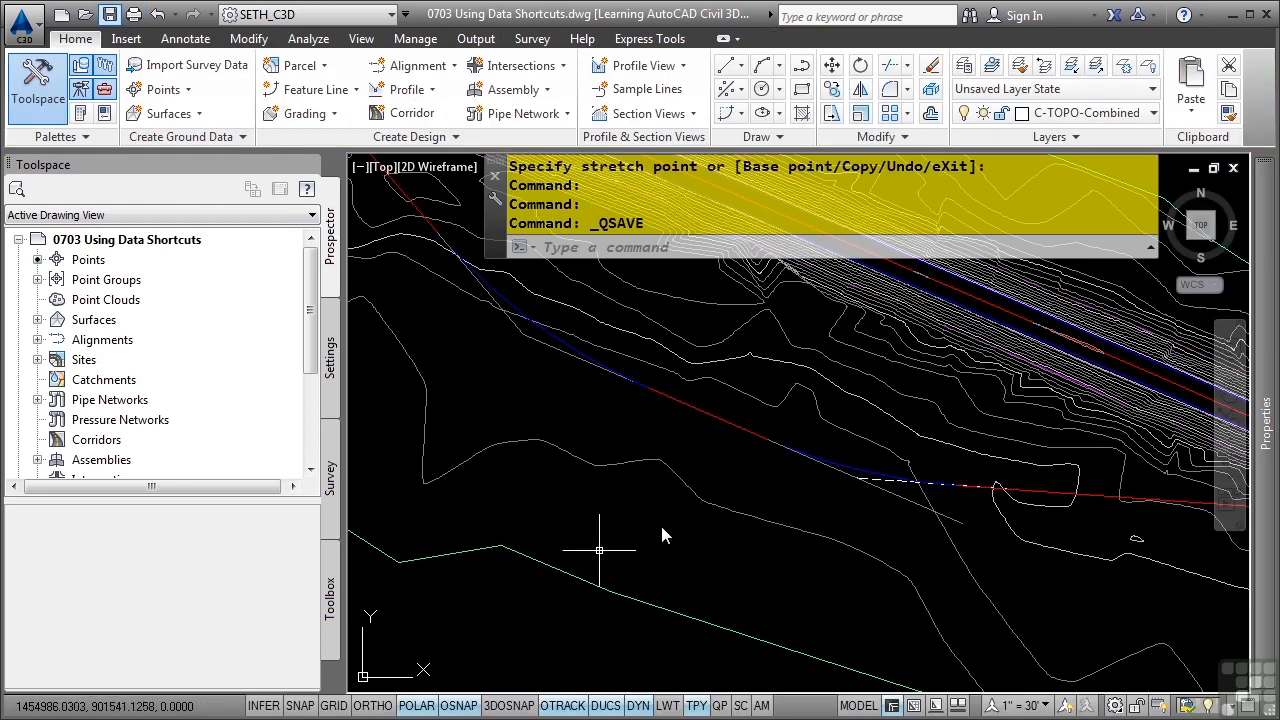
Step: Synchronize the data shortcut references in the Data Shortcut Testing drawing, updating the Existing surface's reference name to Combined EG
{"action": "left_click", "coordinate": [777, 443]}
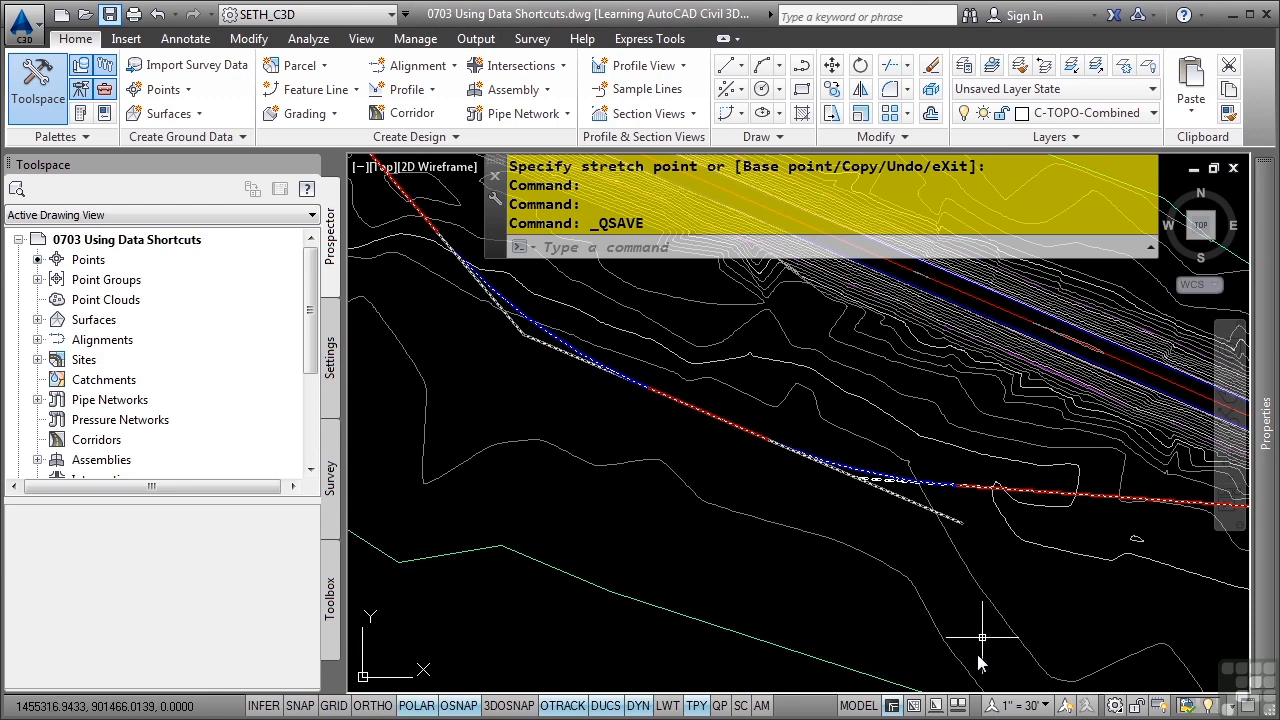
{"action": "left_click", "coordinate": [957, 705]}
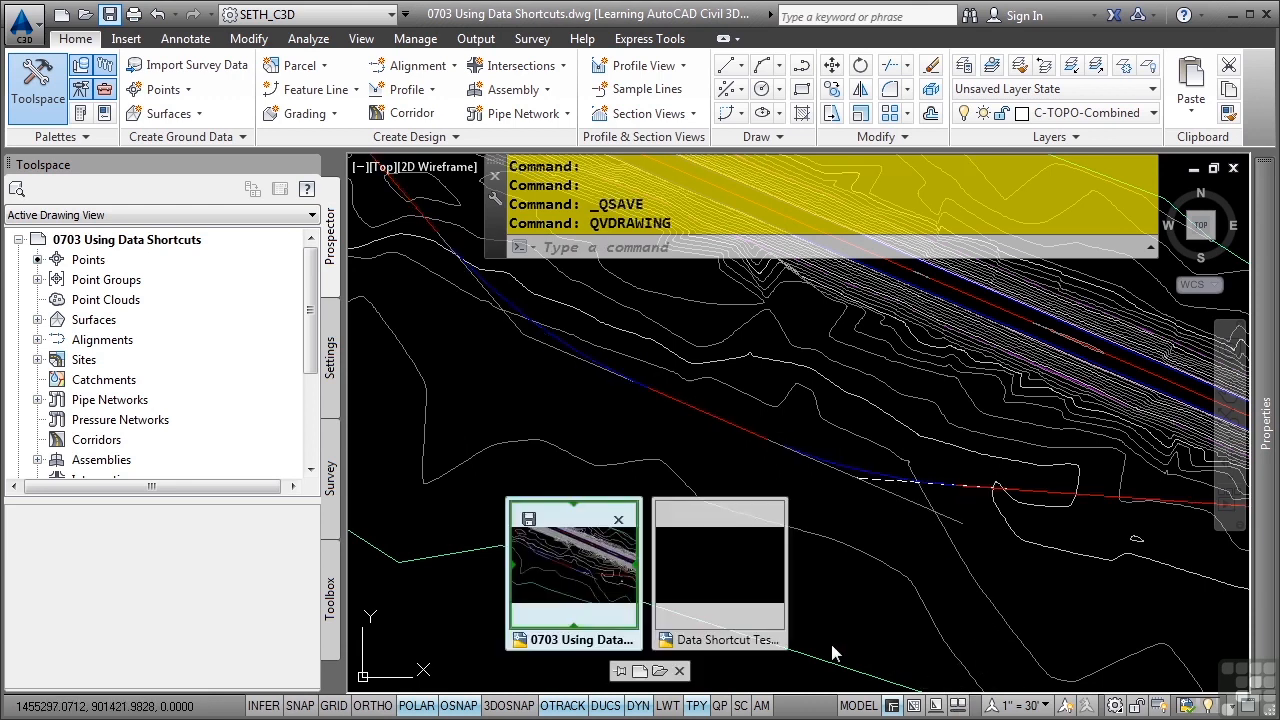
{"action": "left_click", "coordinate": [720, 600]}
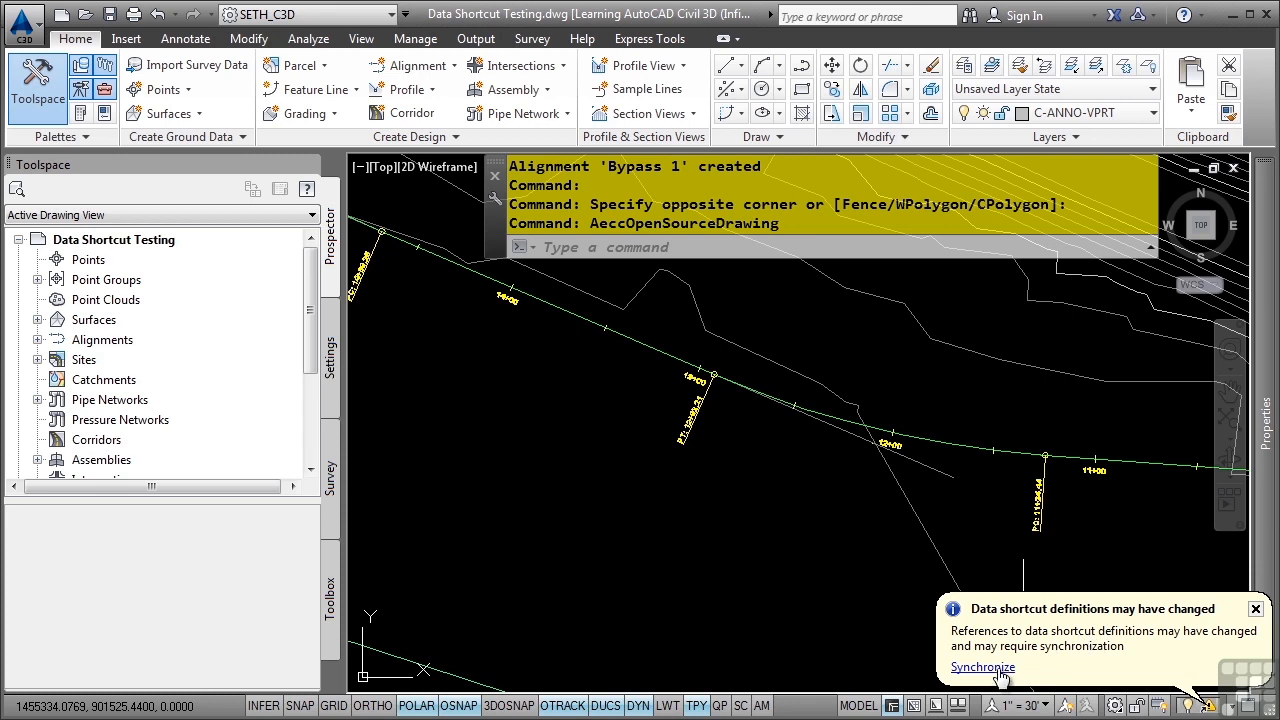
{"action": "left_click", "coordinate": [1000, 676]}
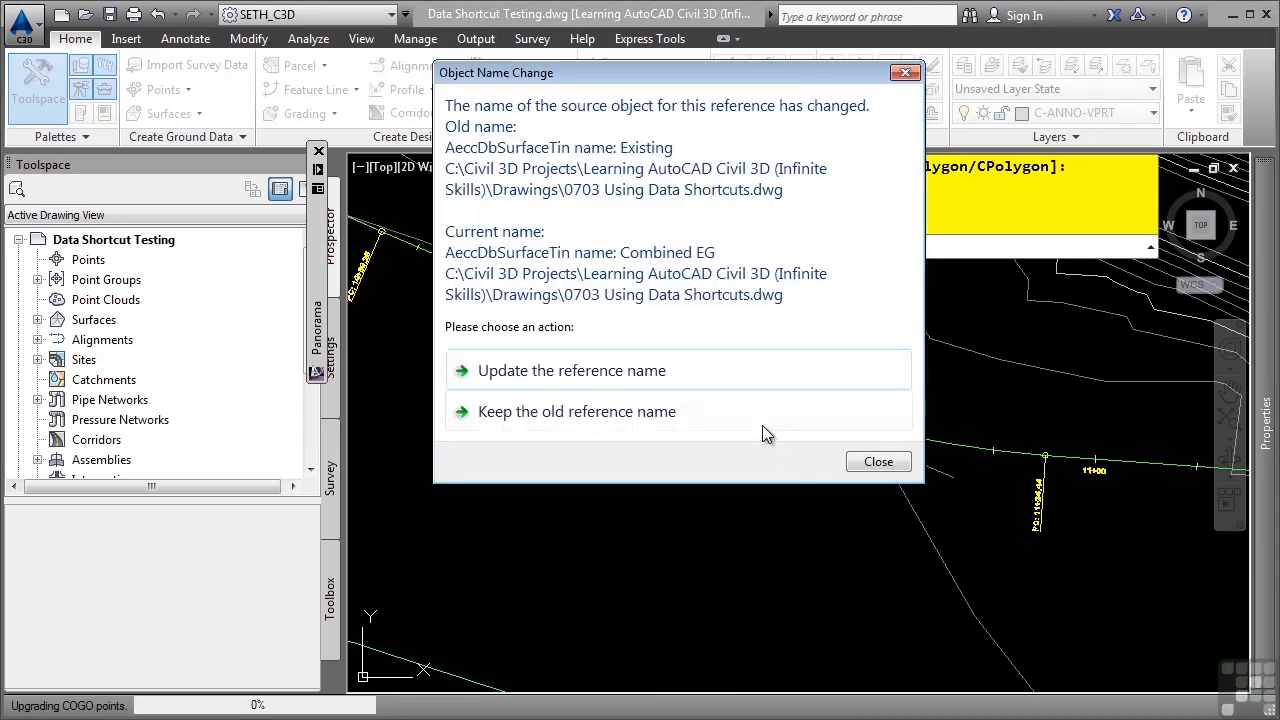
{"action": "left_click", "coordinate": [641, 370]}
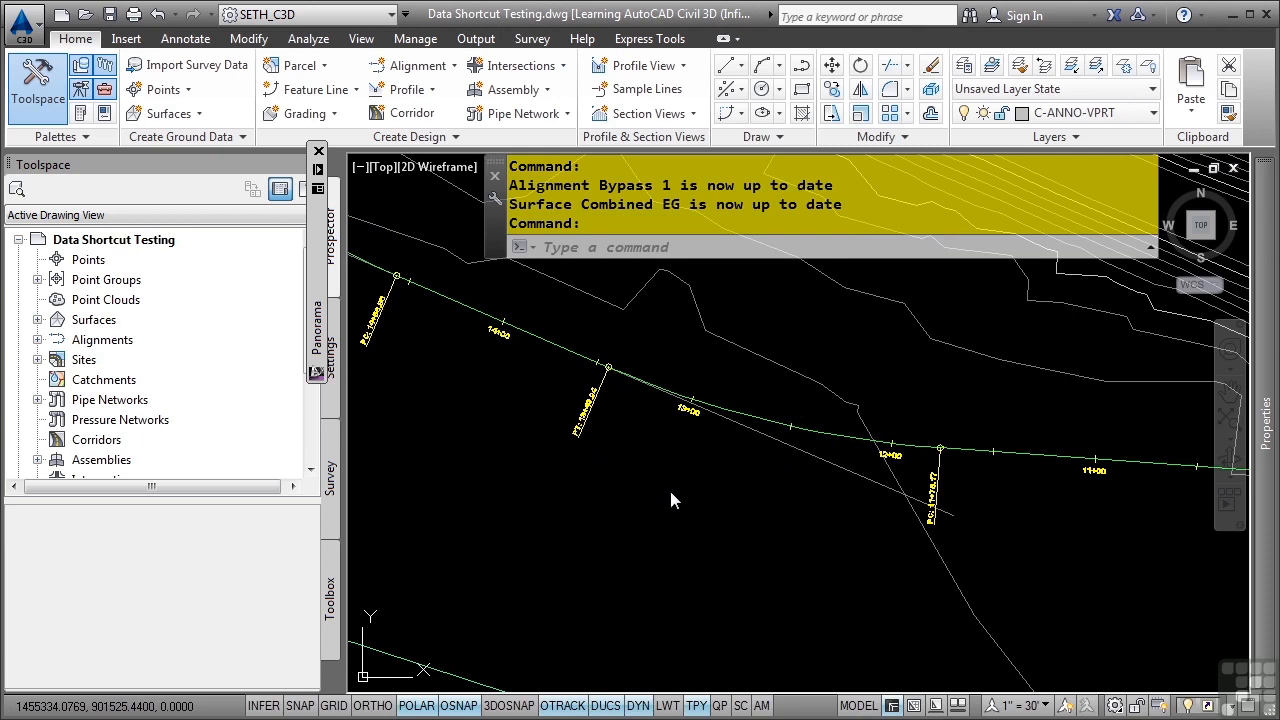
{"action": "mouse_move", "coordinate": [873, 515]}
{"action": "mouse_move", "coordinate": [692, 500]}
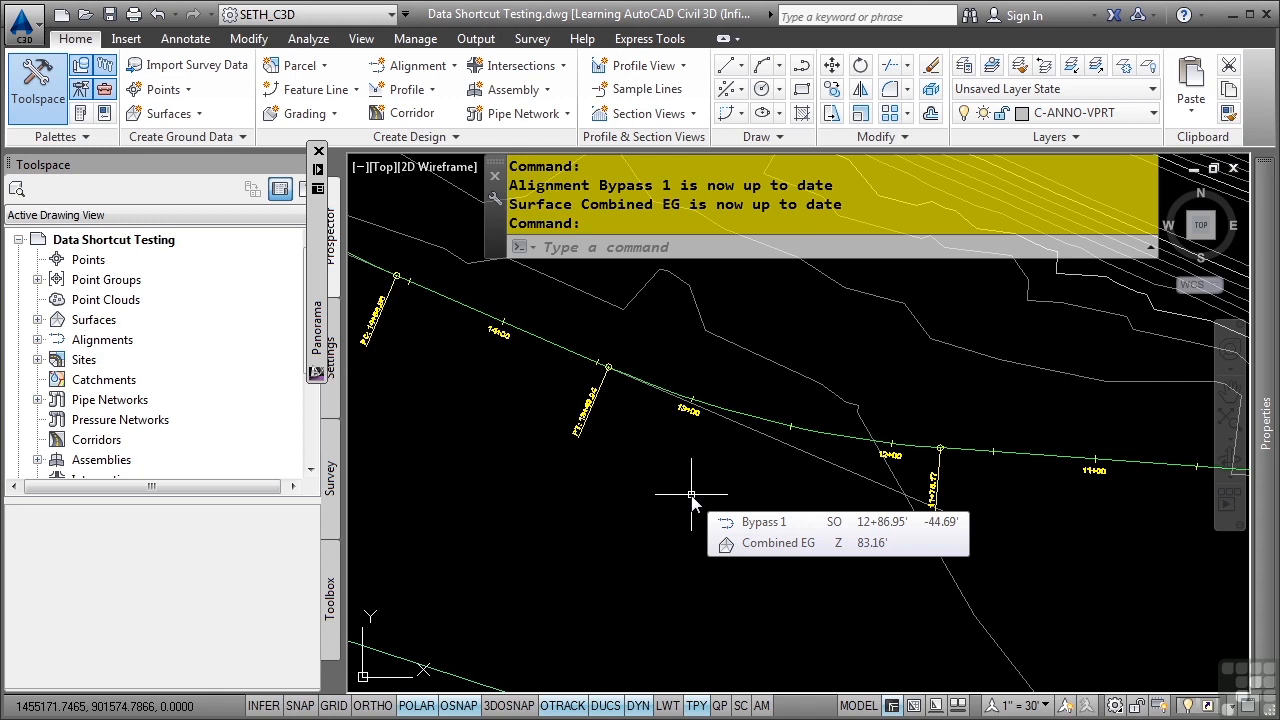